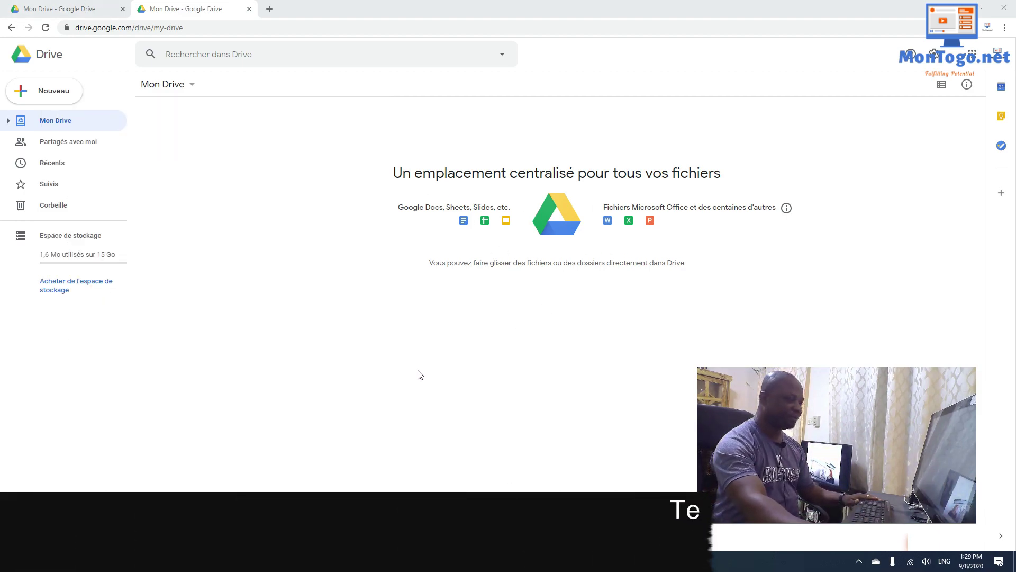
right_click(215, 127)
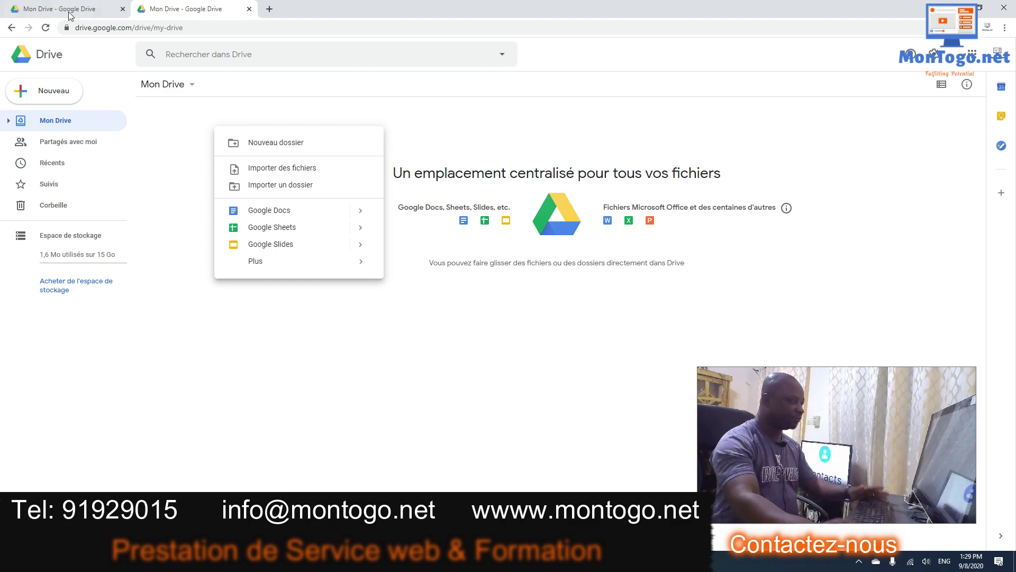
left_click(285, 391)
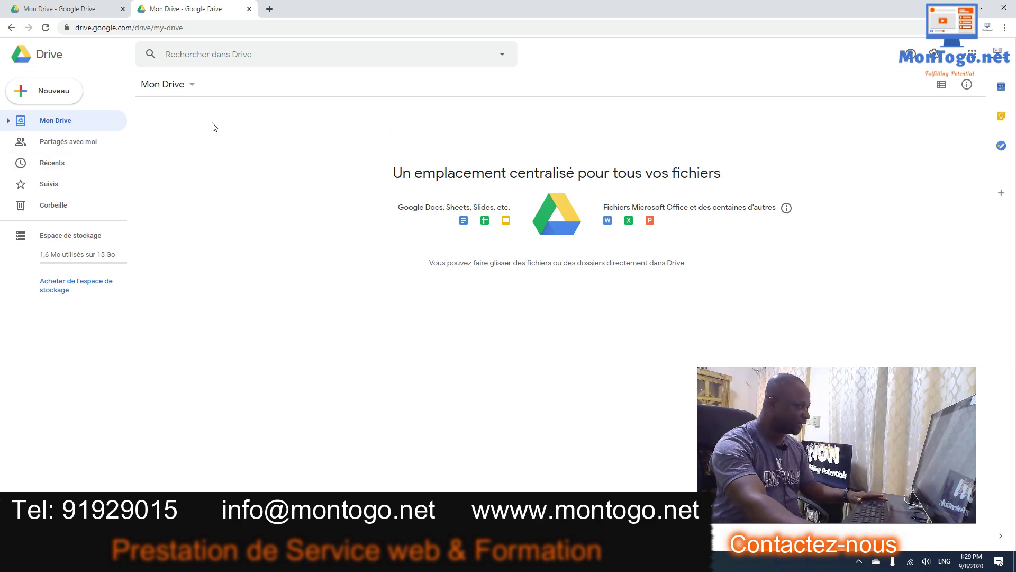
Create a new folder named "Travail" in Mon Drive.
left_click(41, 92)
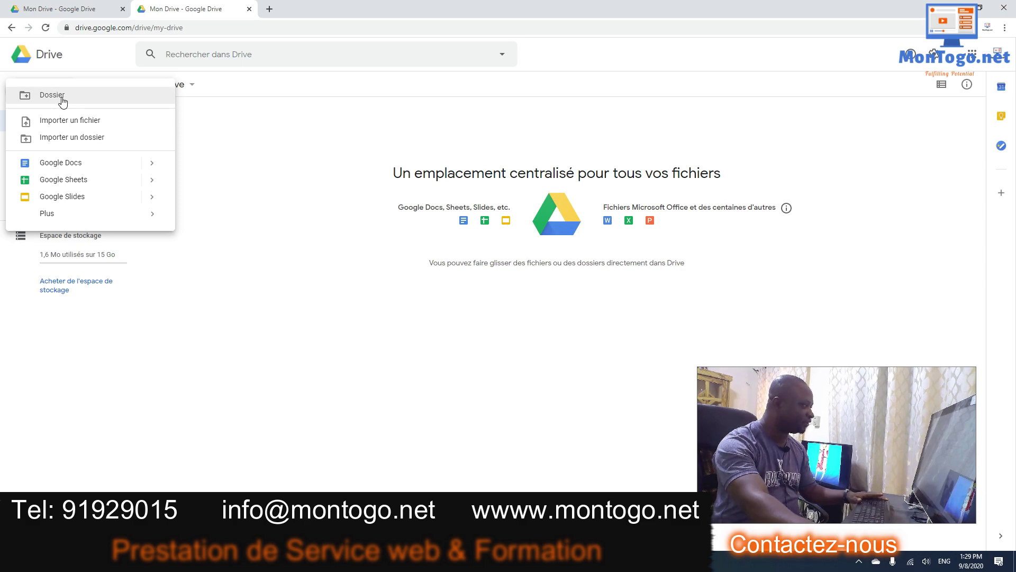
left_click(62, 96)
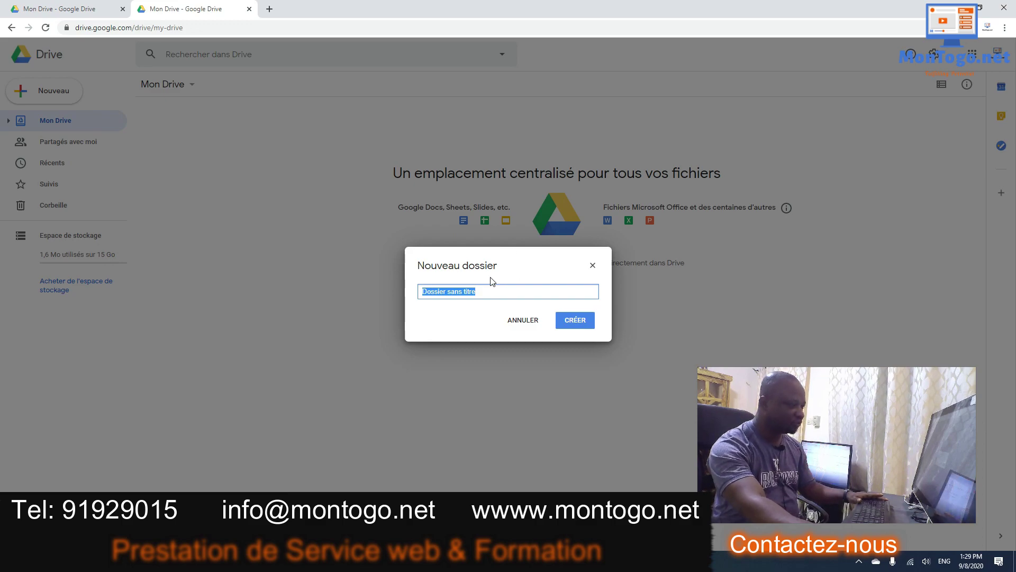
left_click(494, 294)
left_click_drag(493, 291, 415, 290)
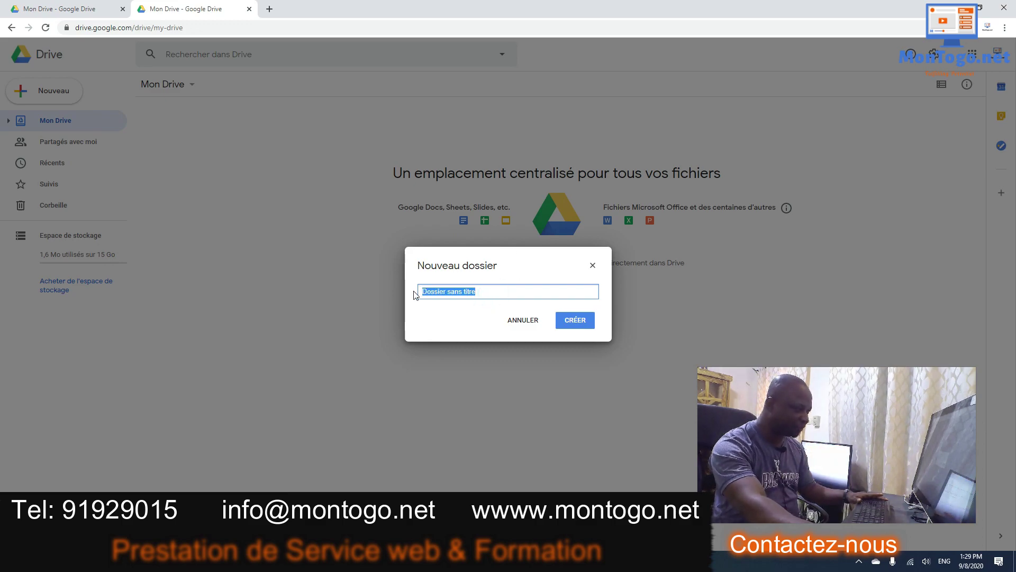
type("T")
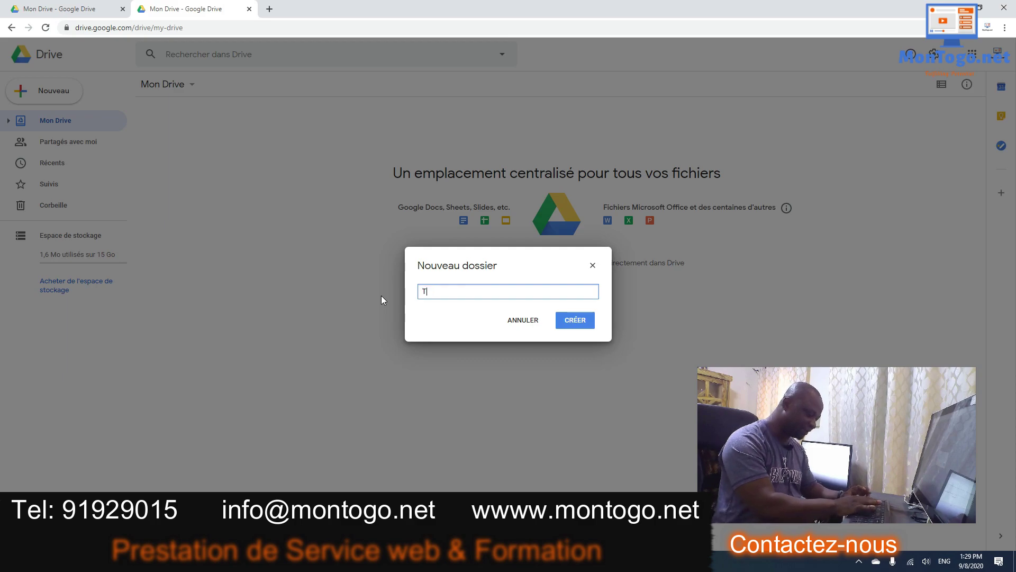
type("ravails")
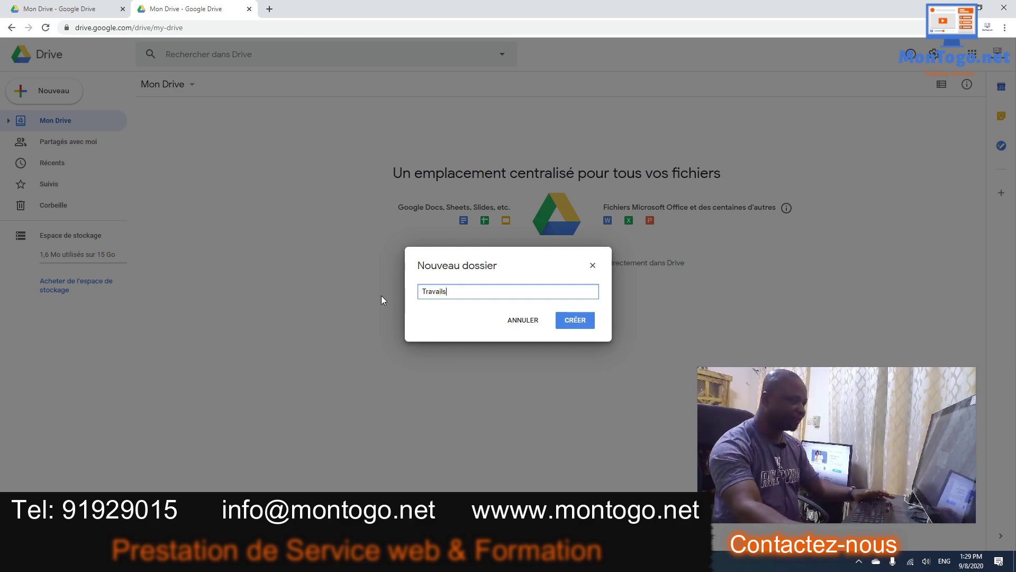
key("BackSpace")
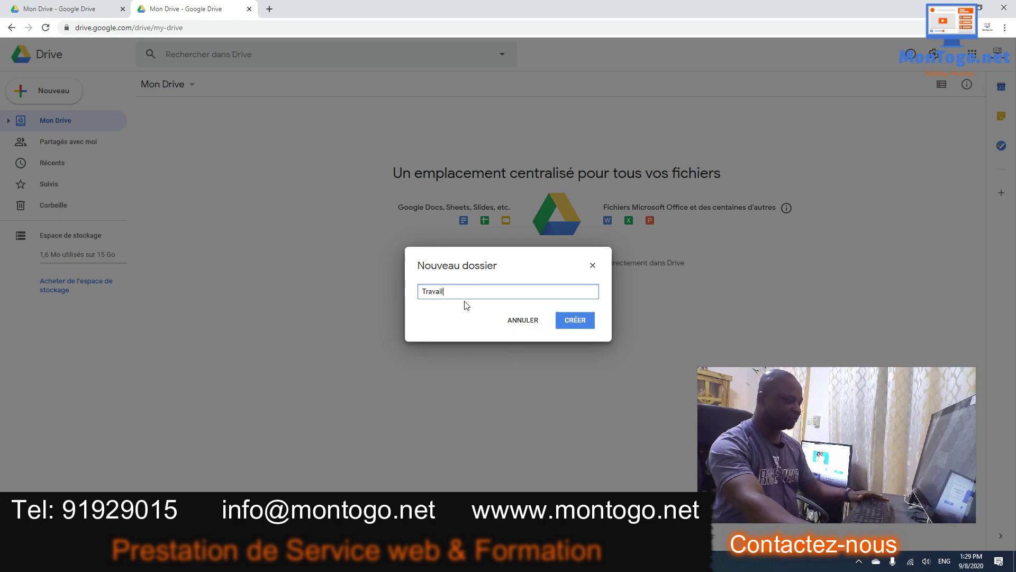
left_click(581, 323)
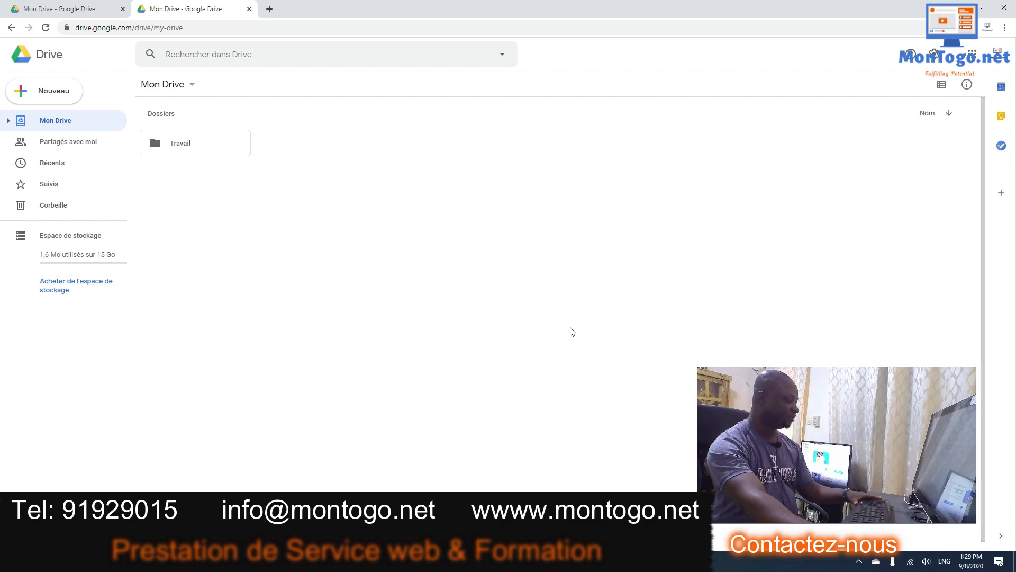
Create a second folder named "Famille et amis" in Mon Drive, next to the Travail folder.
right_click(401, 147)
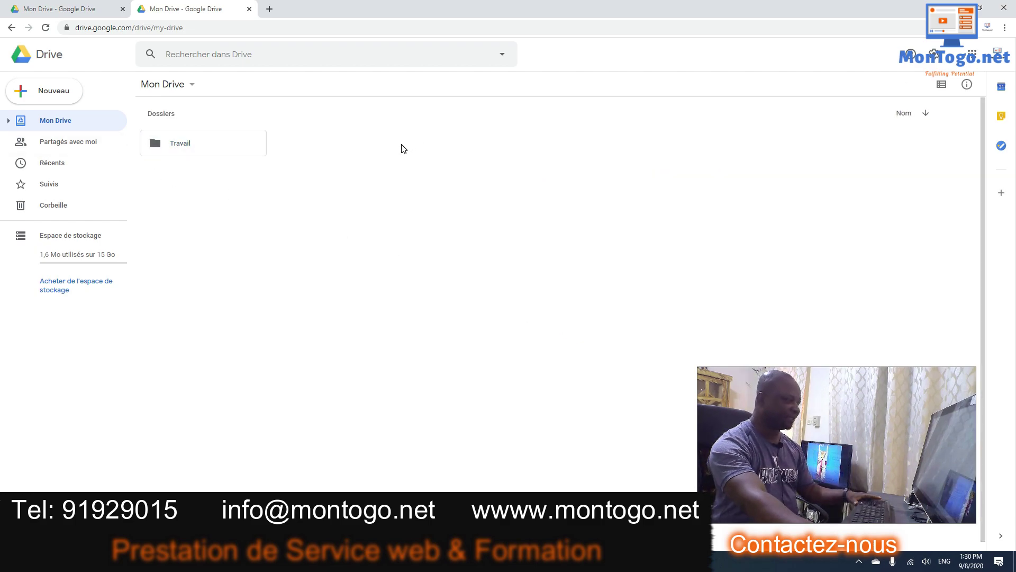
left_click(263, 265)
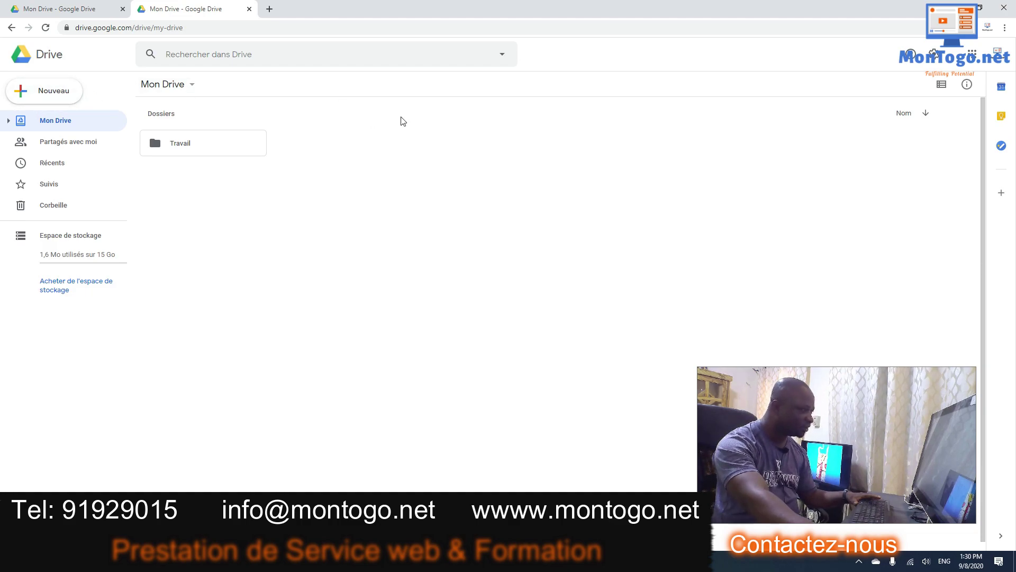
right_click(418, 132)
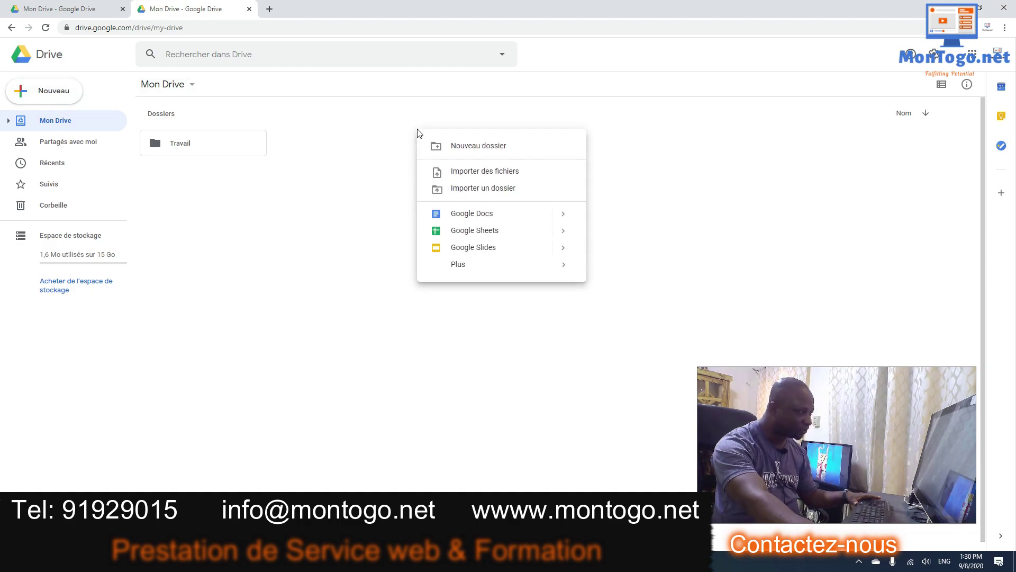
left_click(472, 154)
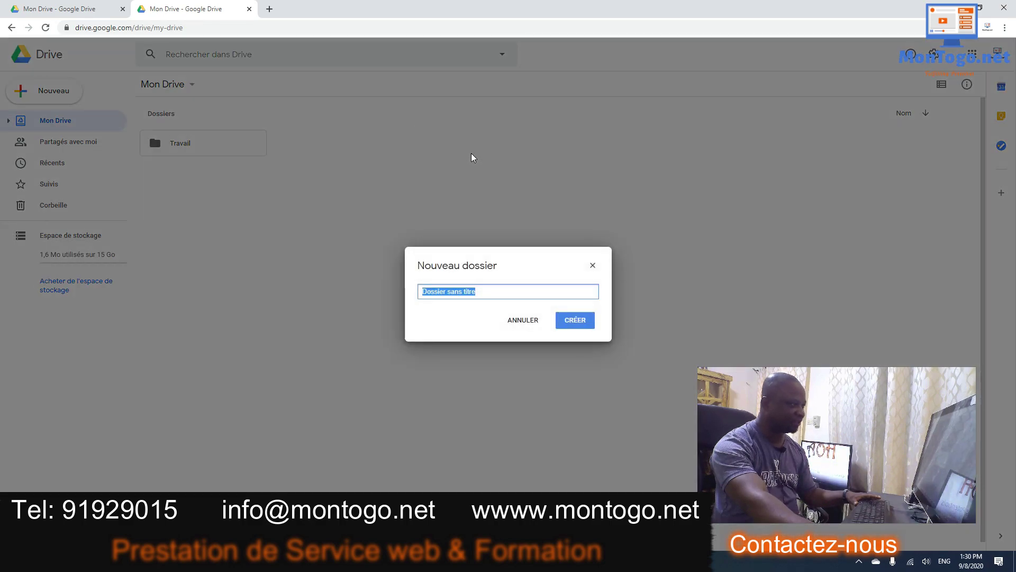
left_click(492, 295)
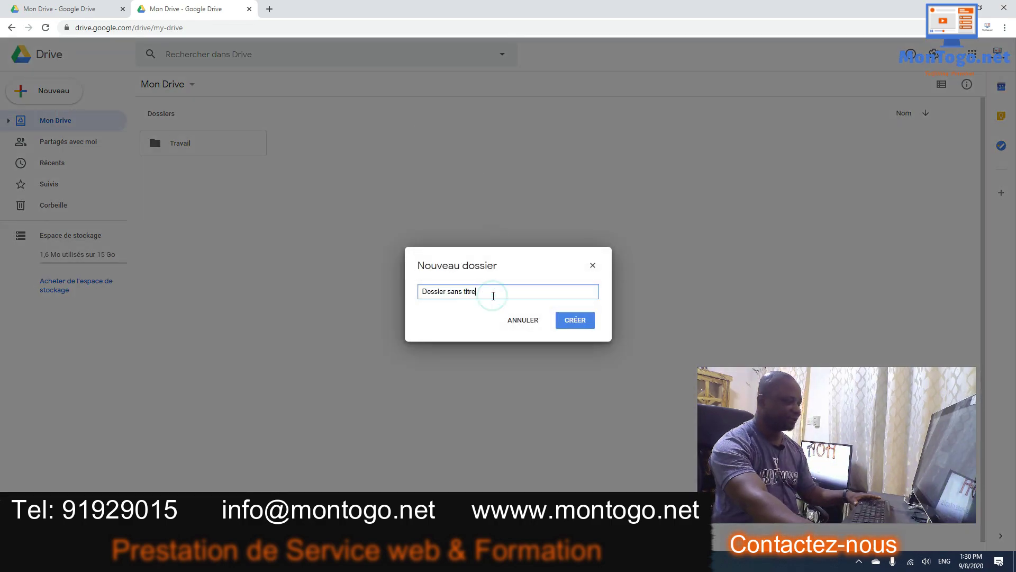
left_click_drag(492, 295, 419, 297)
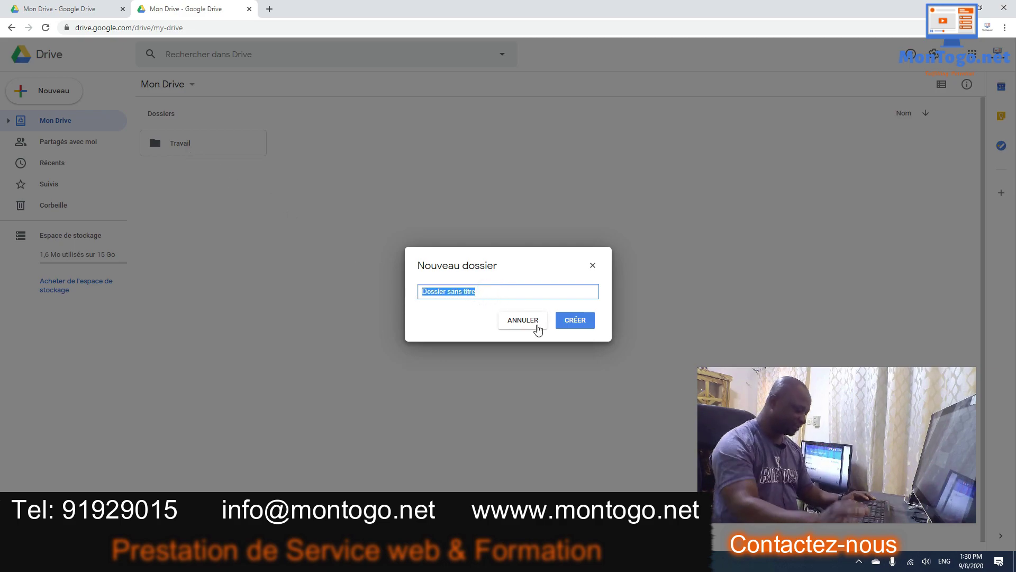
type("Famille a")
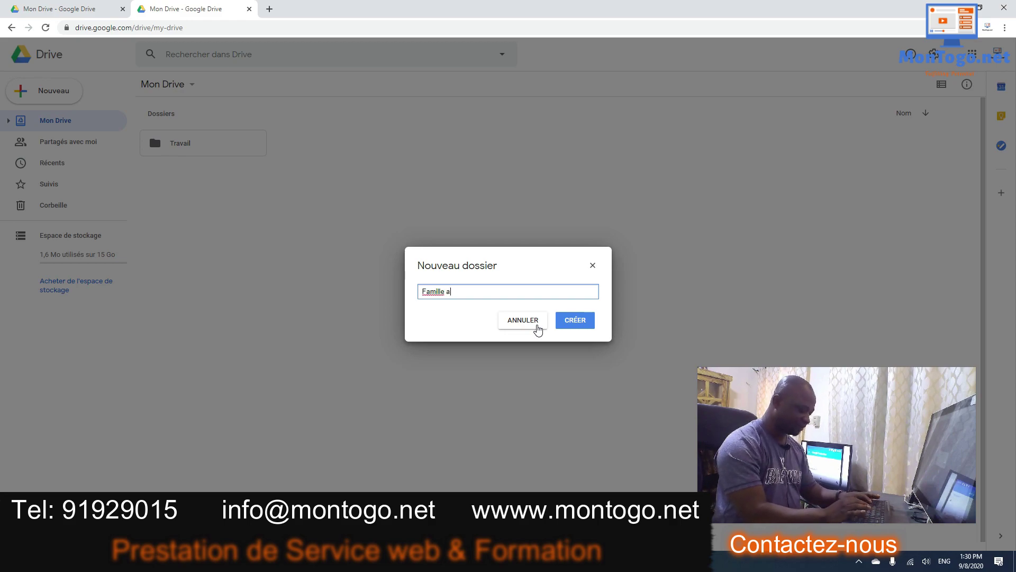
key("BackSpace")
type("et amis")
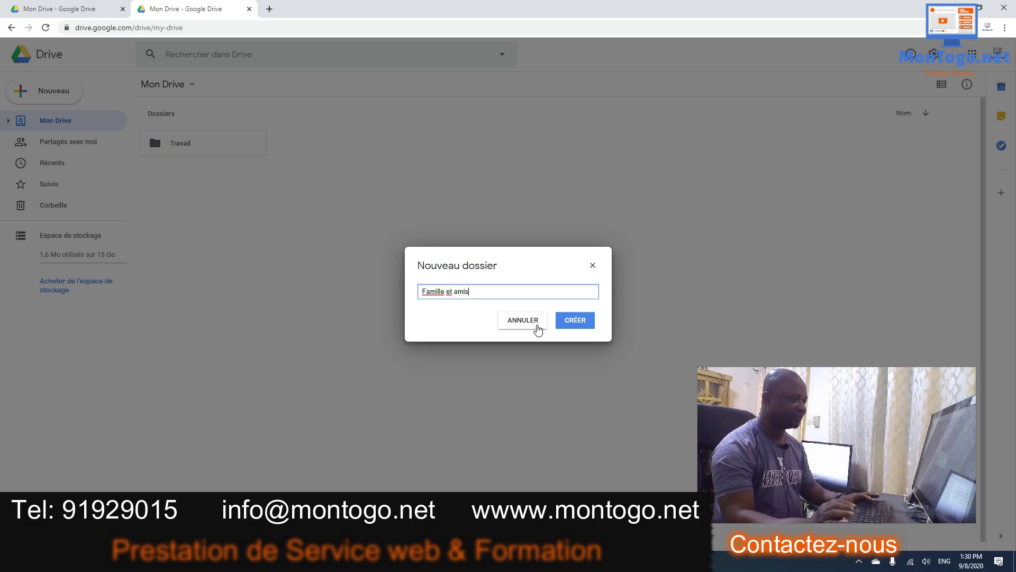
left_click(575, 320)
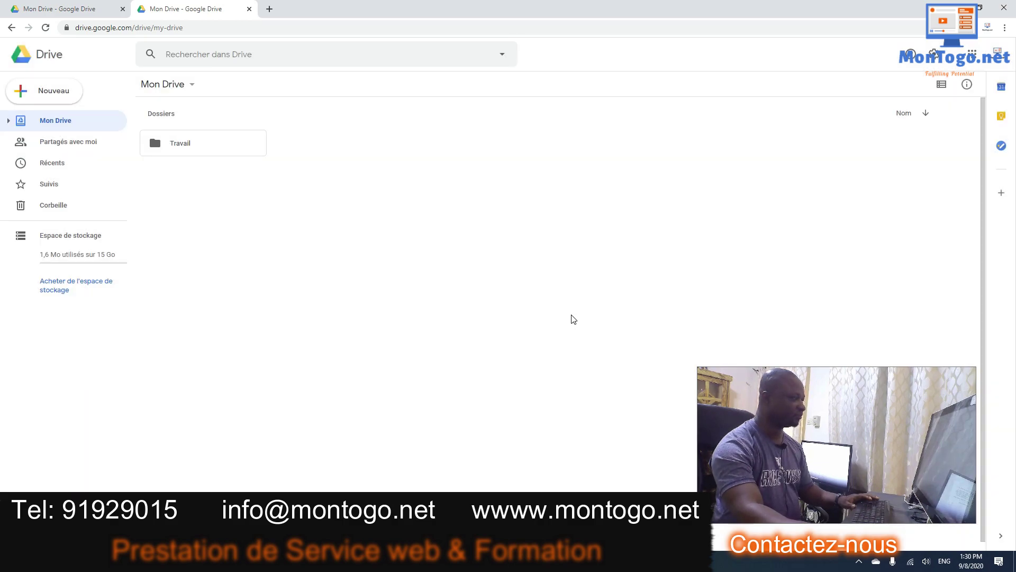
Create a third folder named "papiers importants" in Mon Drive.
right_click(493, 151)
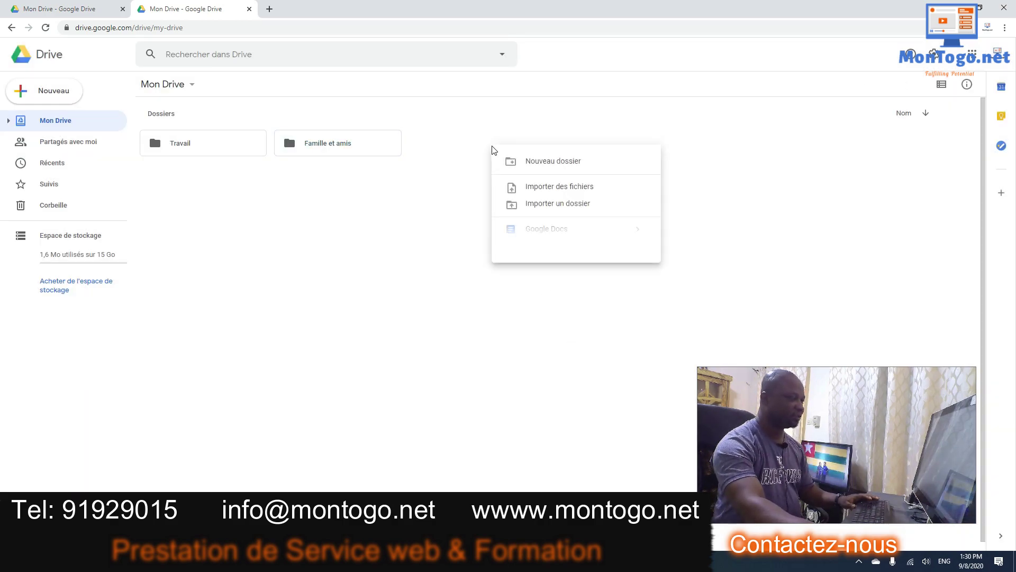
left_click(548, 167)
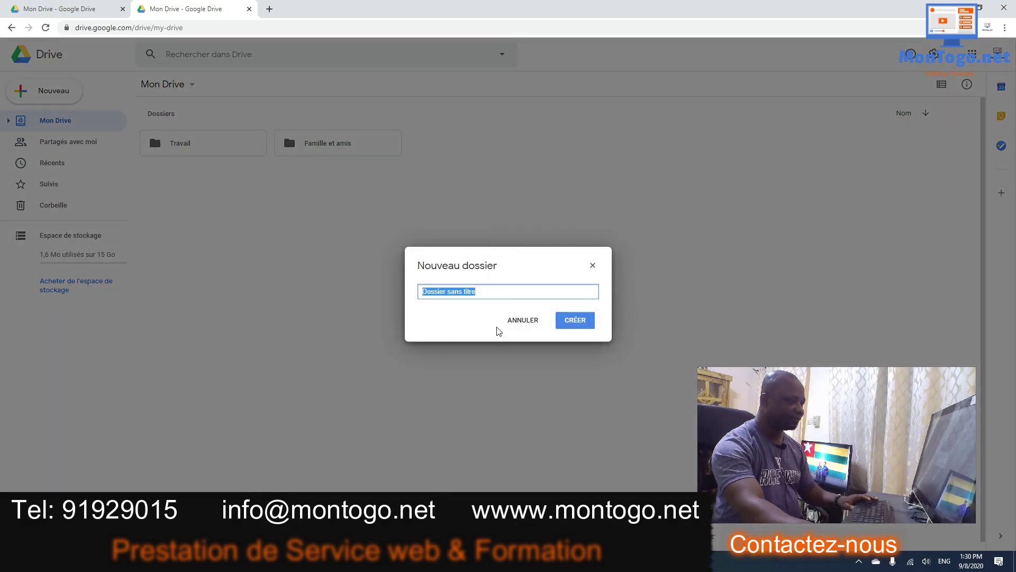
type("papiers impor")
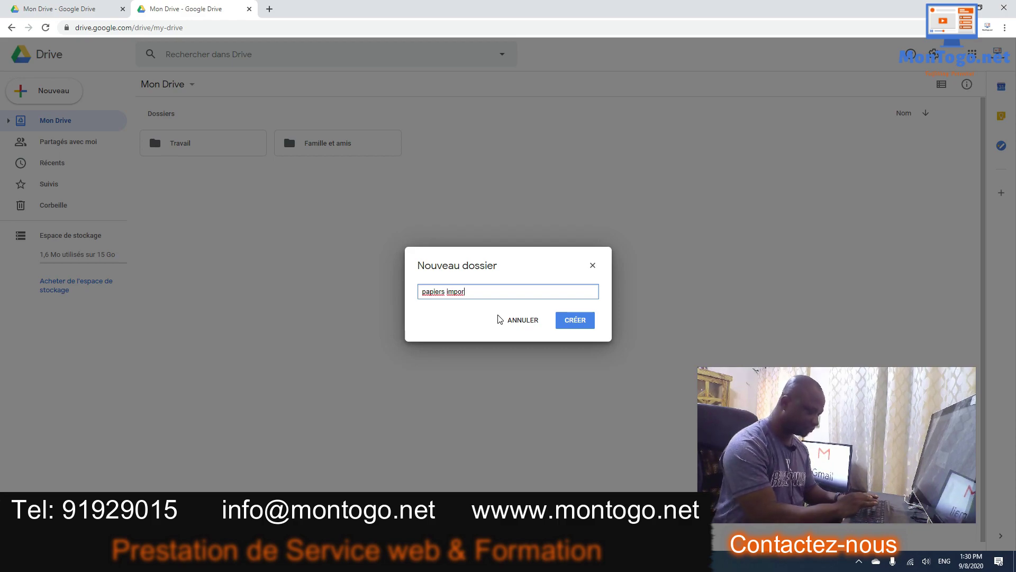
type("ts")
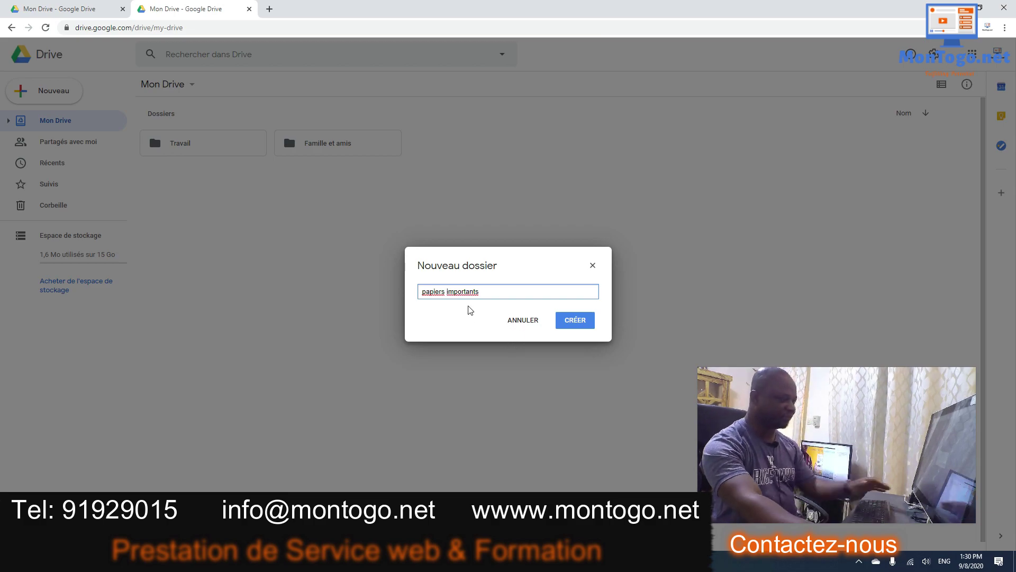
left_click(575, 320)
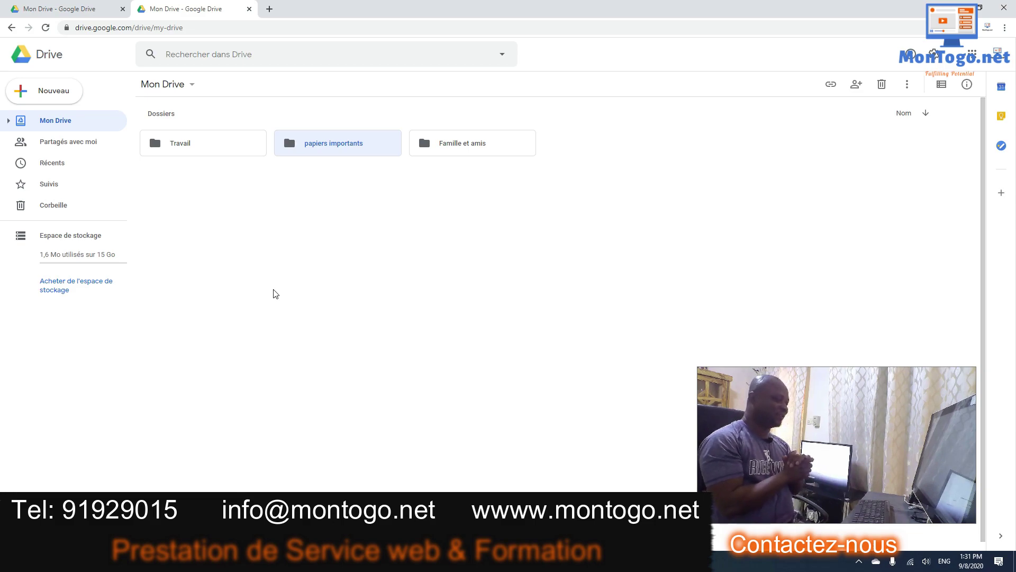
Look inside the Travail folder, return to Mon Drive and view the options for creating new items.
double_click(194, 141)
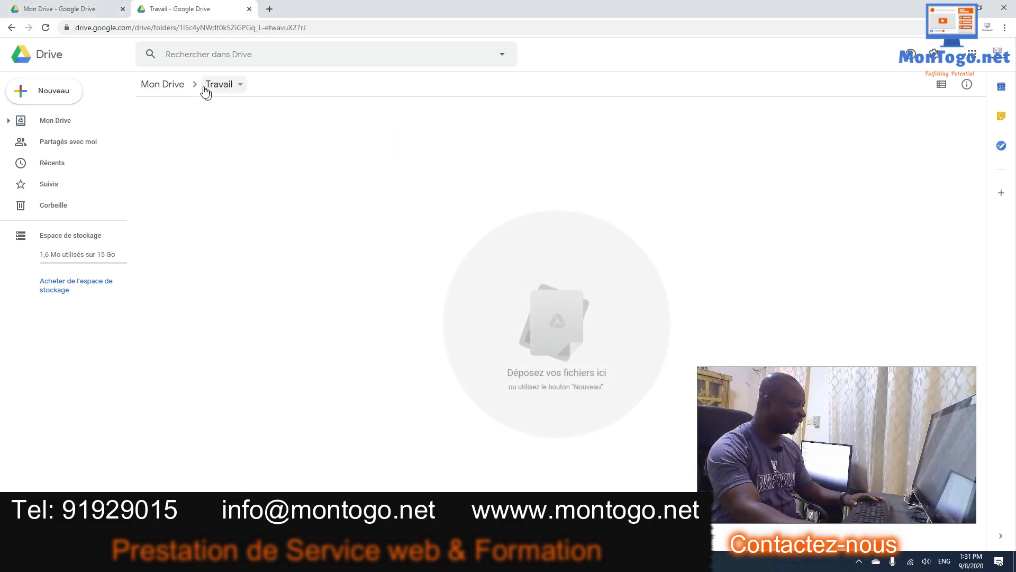
left_click(174, 85)
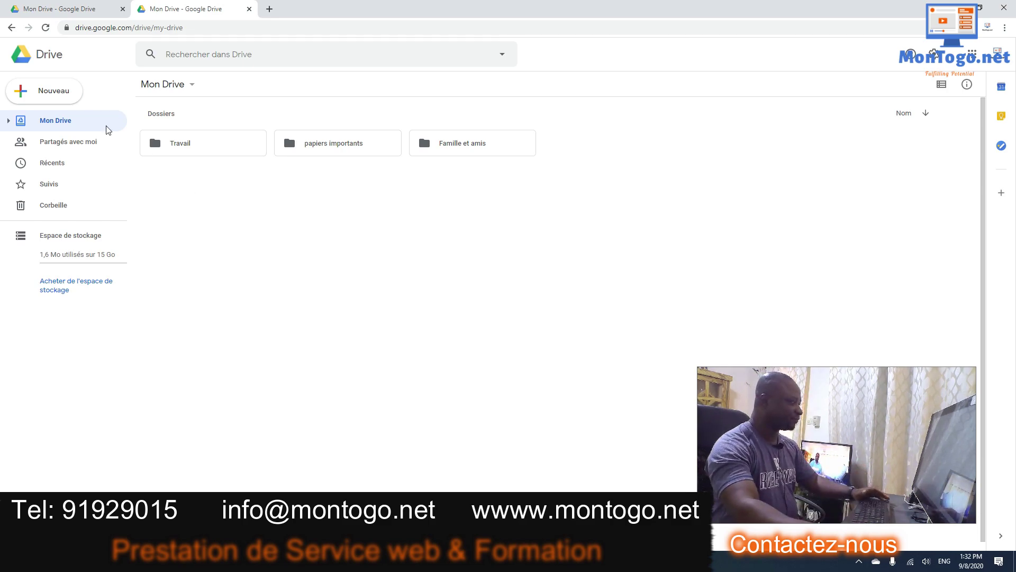
left_click(63, 96)
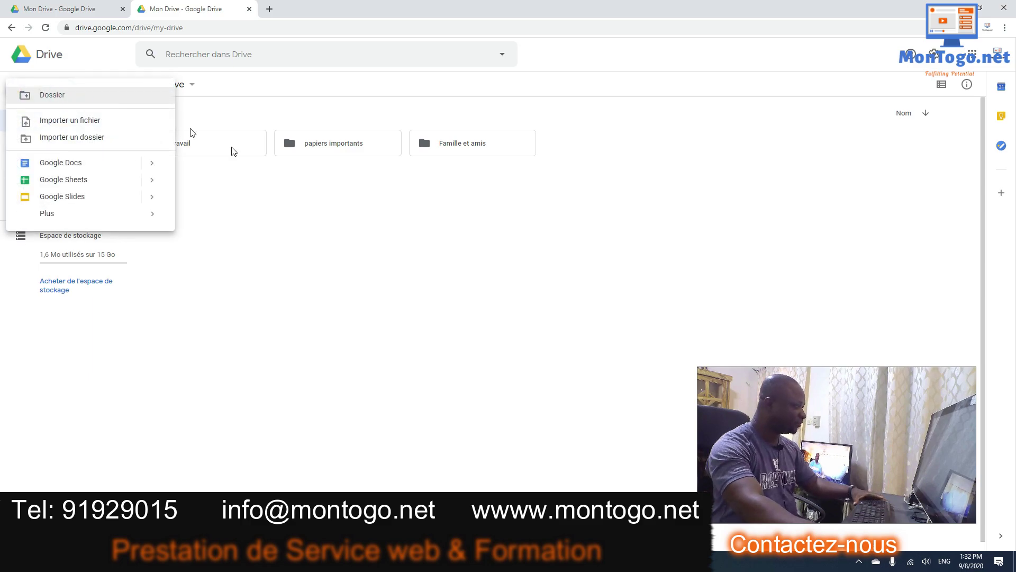
left_click(384, 256)
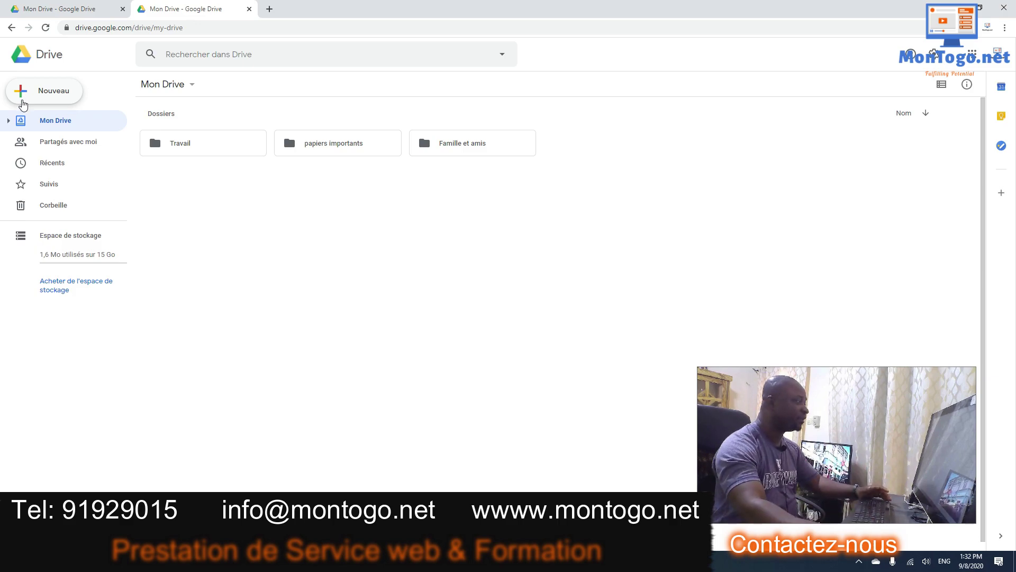
Create a blank Google Docs document in Mon Drive.
left_click(33, 93)
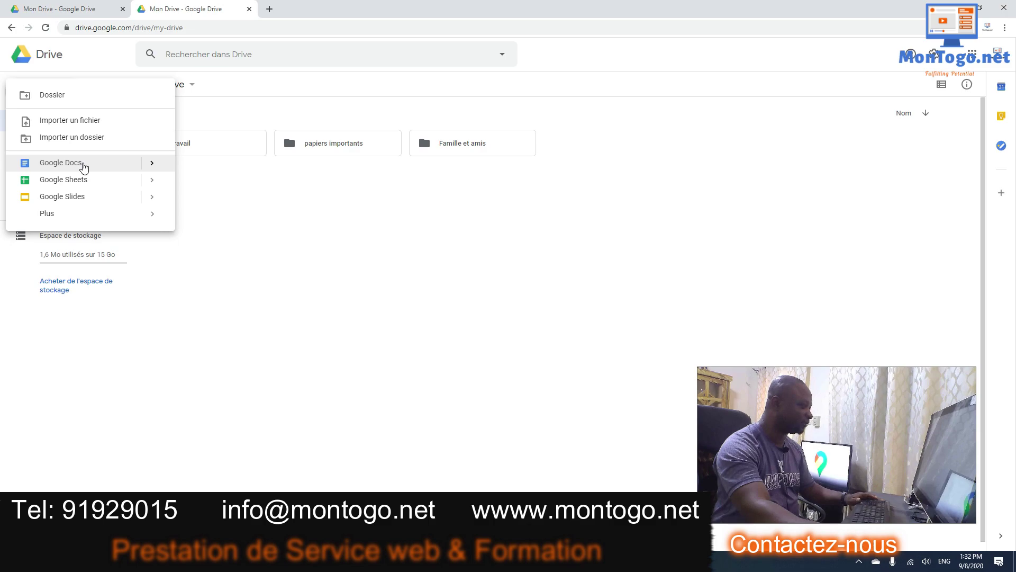
left_click(152, 164)
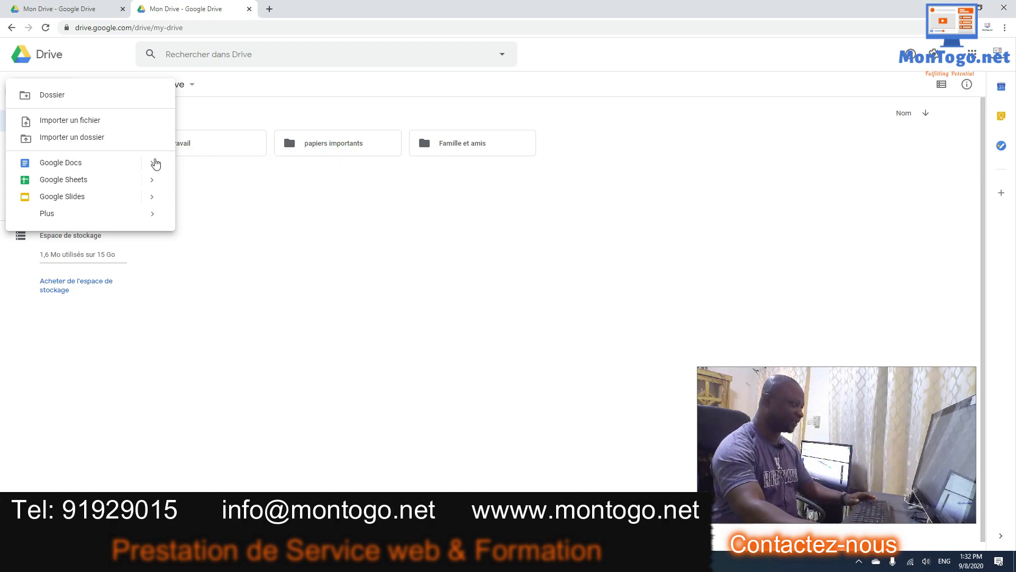
left_click(150, 163)
left_click(205, 171)
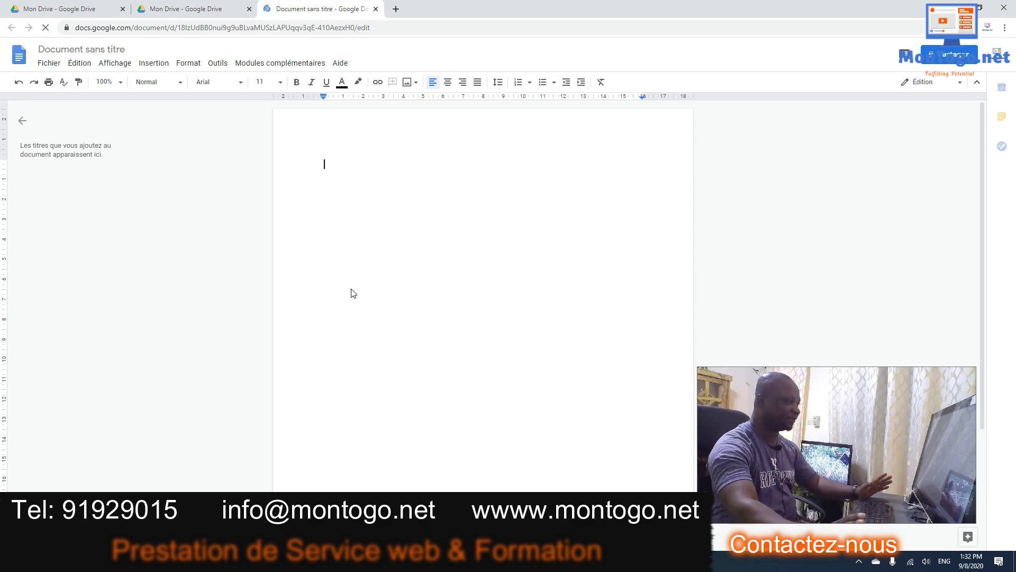
Write "Merci de nous suivre" as the first line of the blank document.
type("M")
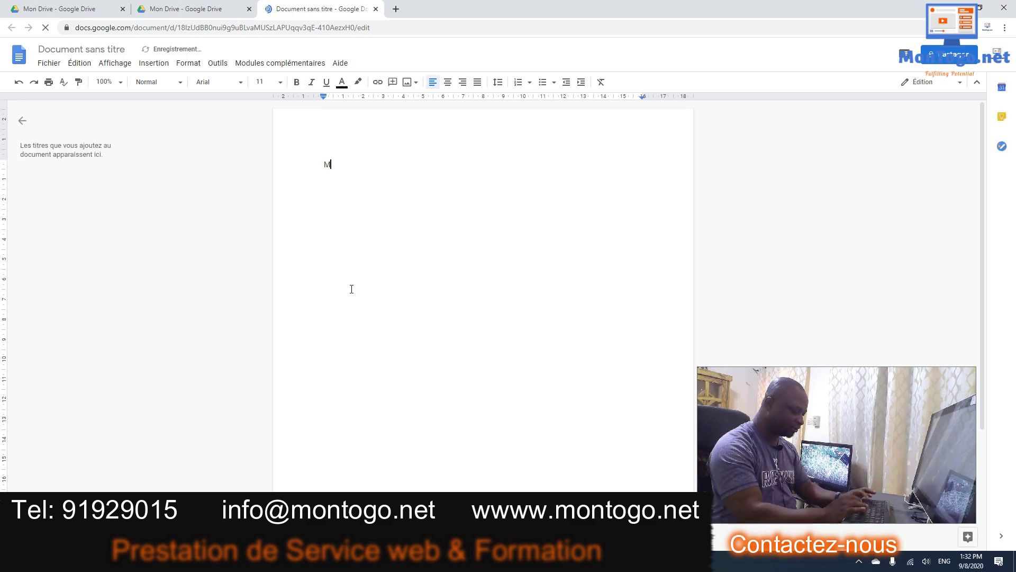
type("erci de")
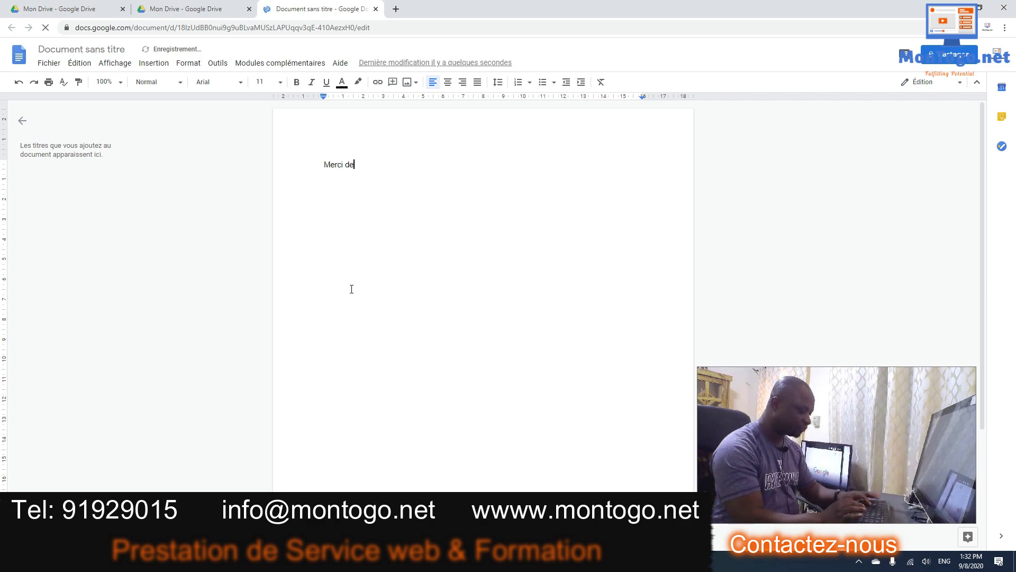
type(" nous suivre")
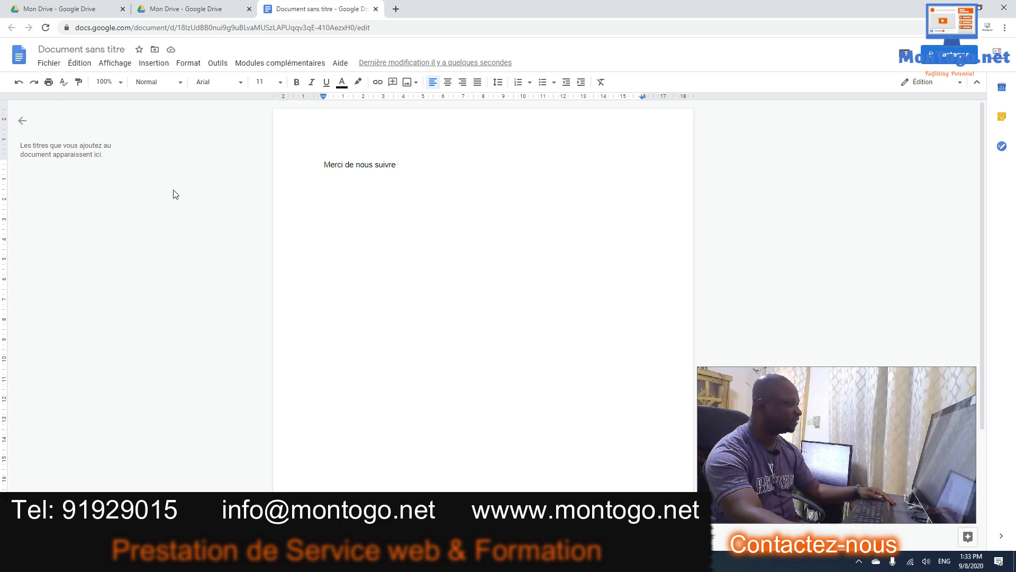
Rename the untitled document as "premier document".
left_click(49, 63)
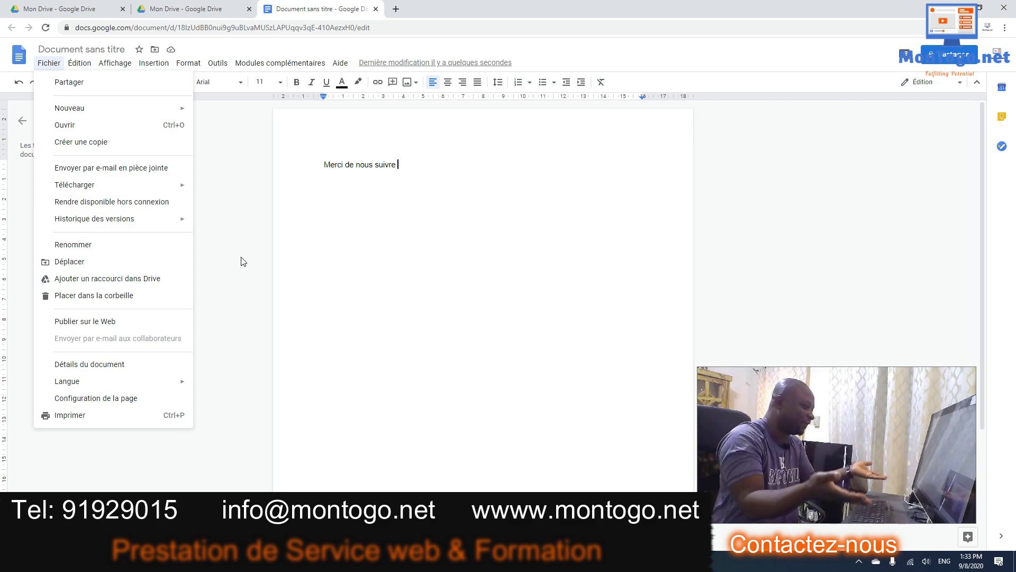
left_click(91, 245)
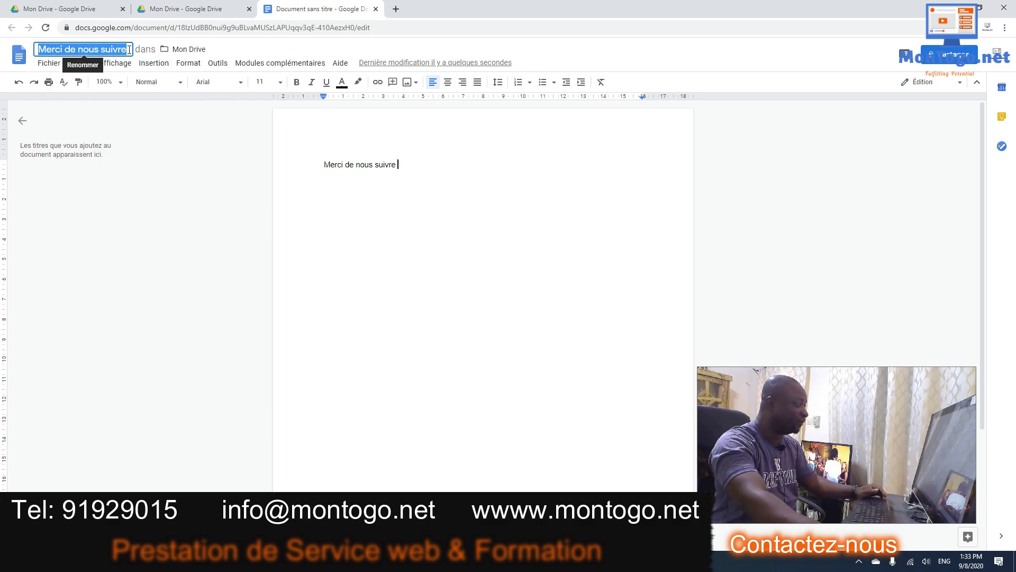
left_click_drag(129, 50, 40, 51)
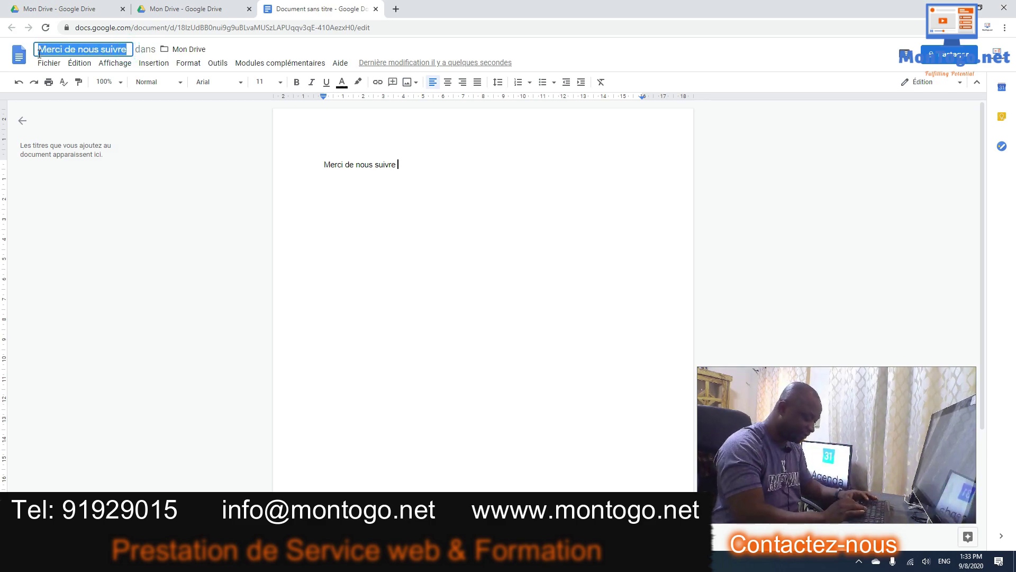
type("premi")
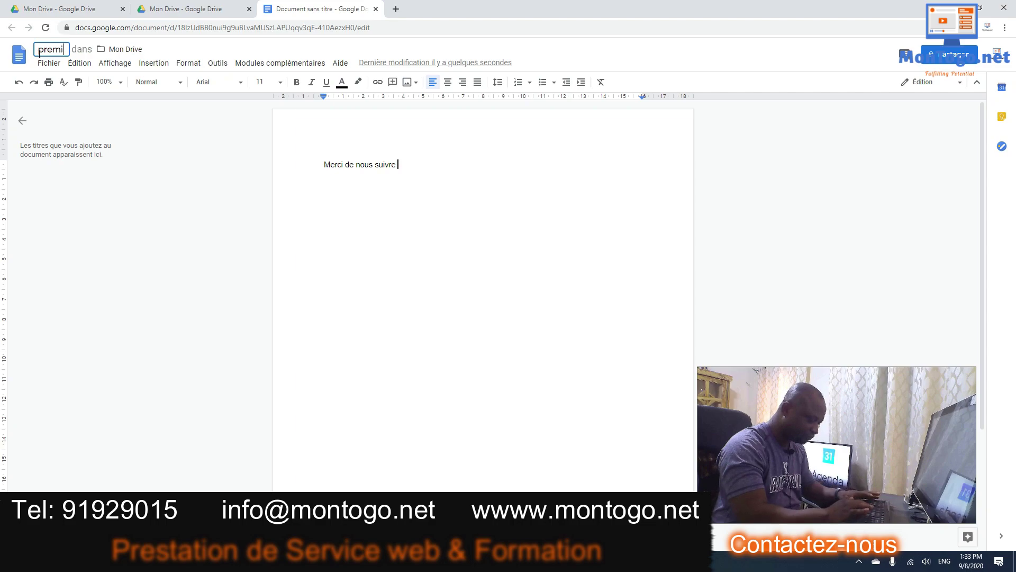
type("er dossier")
key("BackSpace")
key("BackSpace")
key("BackSpace")
key("BackSpace")
key("BackSpace")
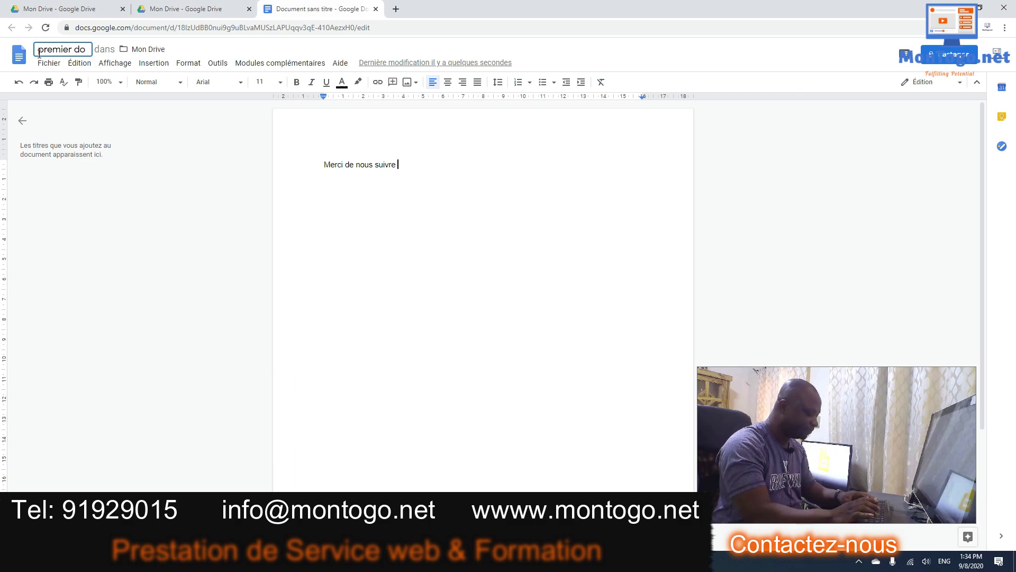
type("cument")
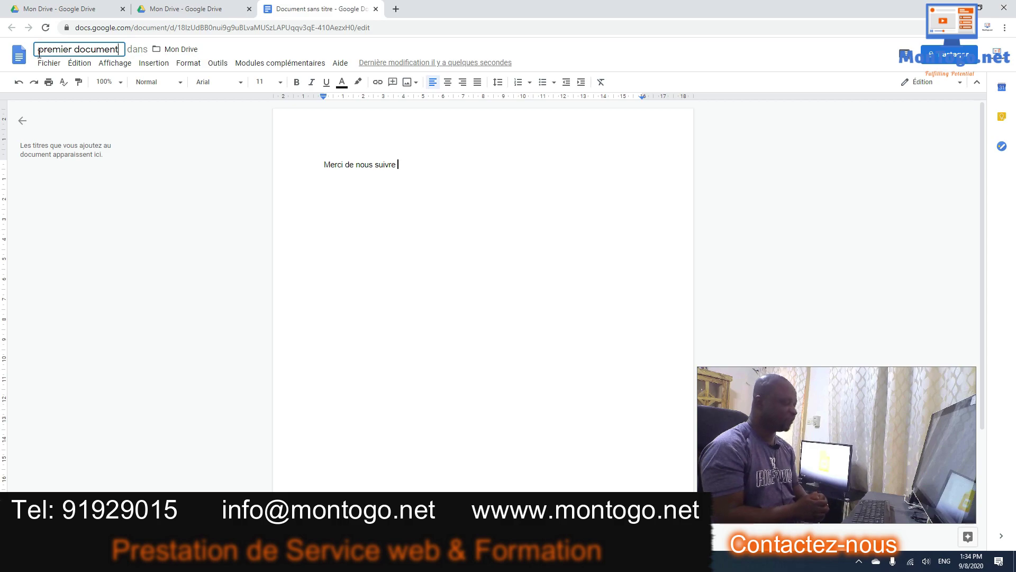
key("Return")
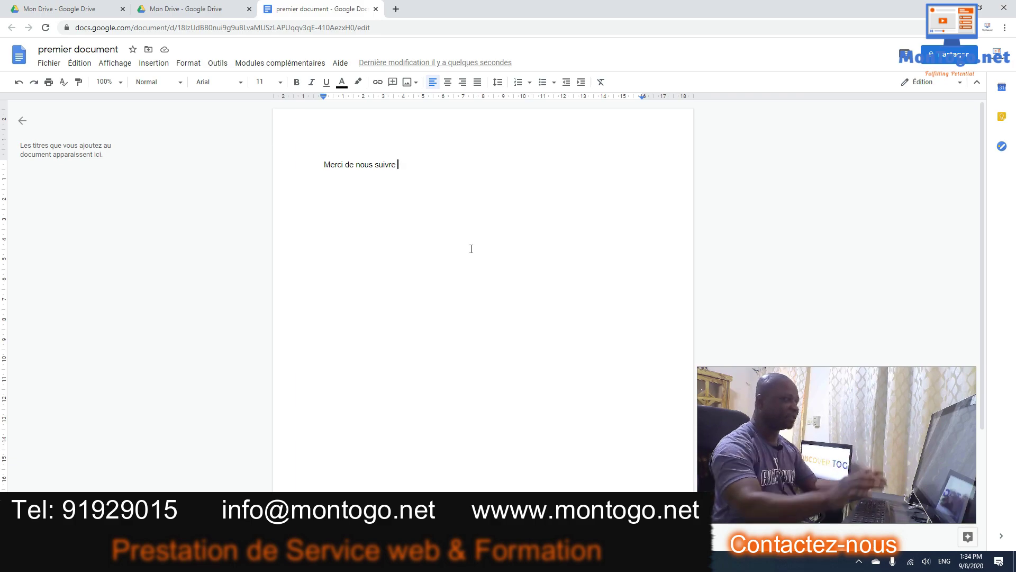
Close the document and move "premier document" from Mon Drive into the Travail folder.
left_click(376, 9)
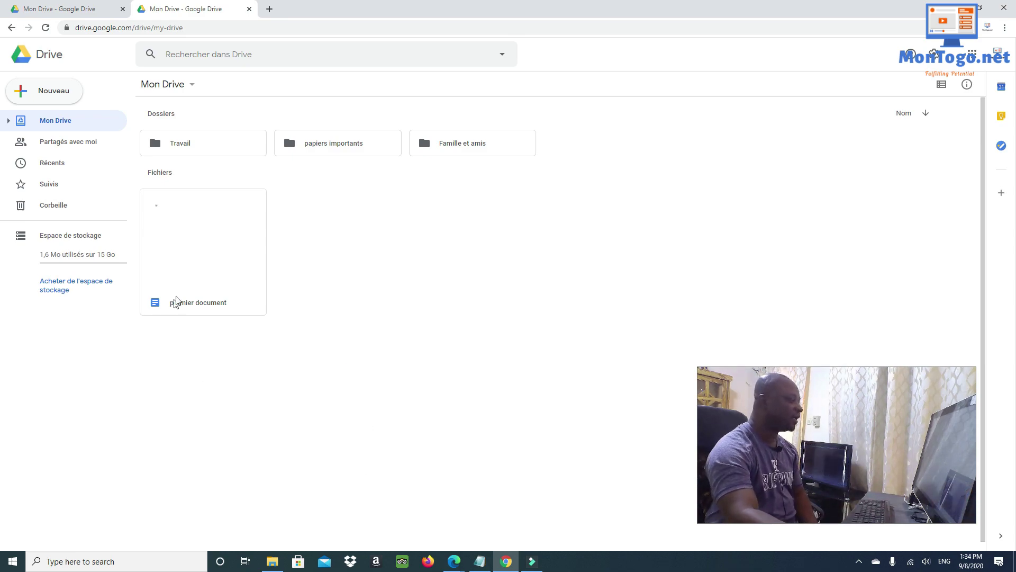
left_click(190, 270)
left_click_drag(192, 272, 178, 141)
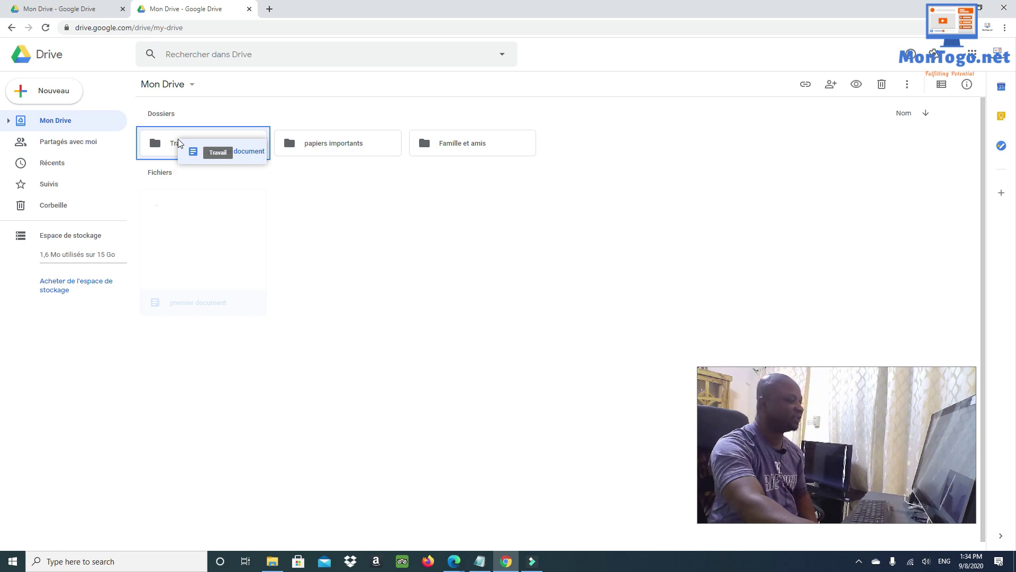
mouse_move(178, 141)
left_mouse_down()
mouse_move(191, 281)
mouse_move(166, 215)
mouse_move(160, 142)
left_mouse_up()
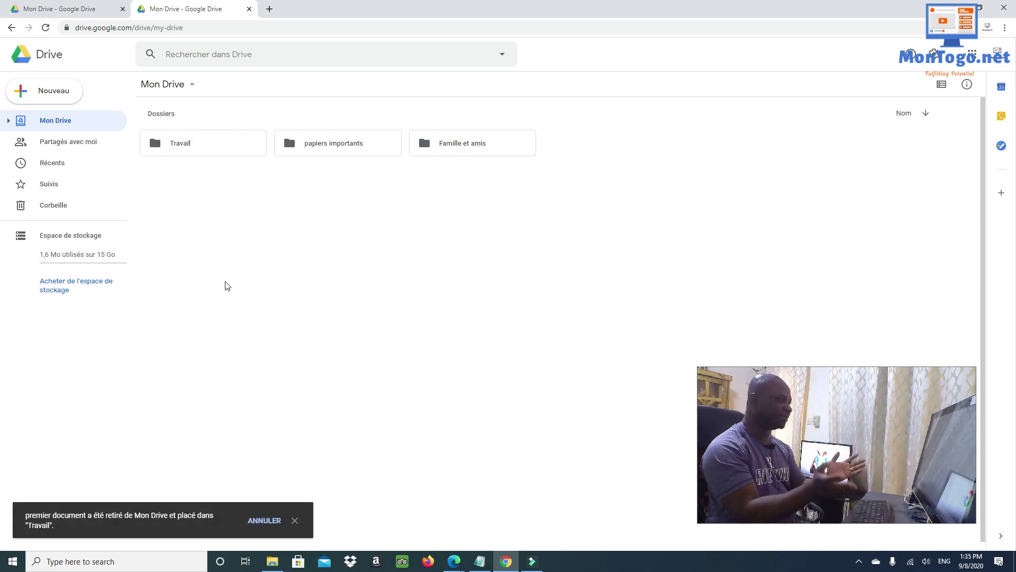
Create a new Google Docs document from the Tropiques project proposal template in the template gallery.
left_click(41, 94)
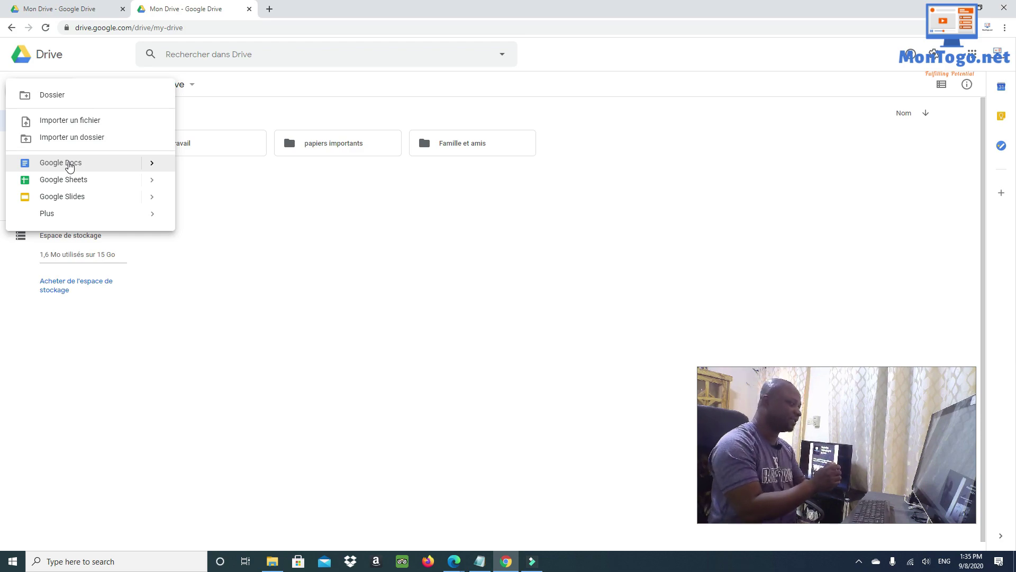
left_click(156, 166)
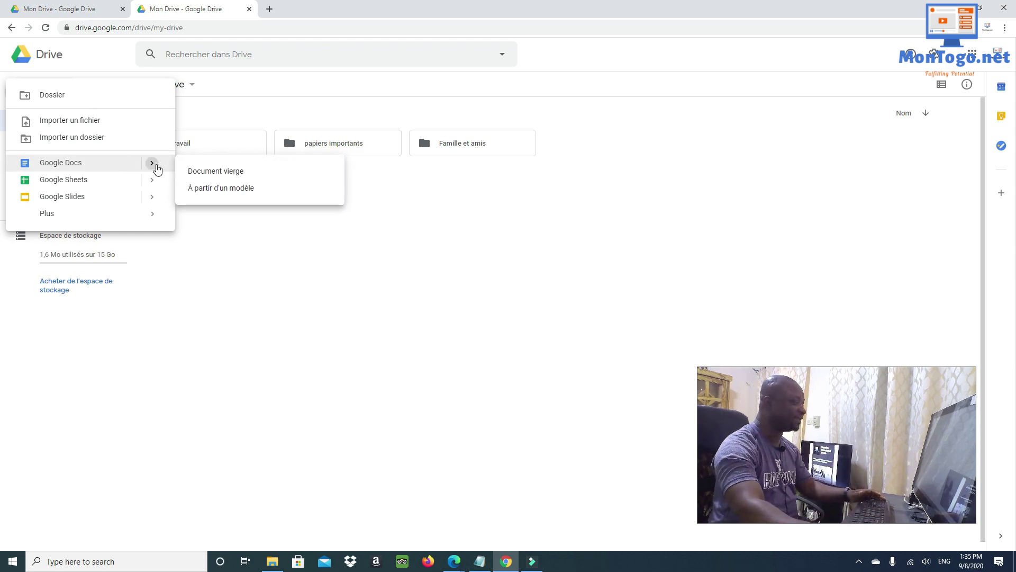
left_click(220, 194)
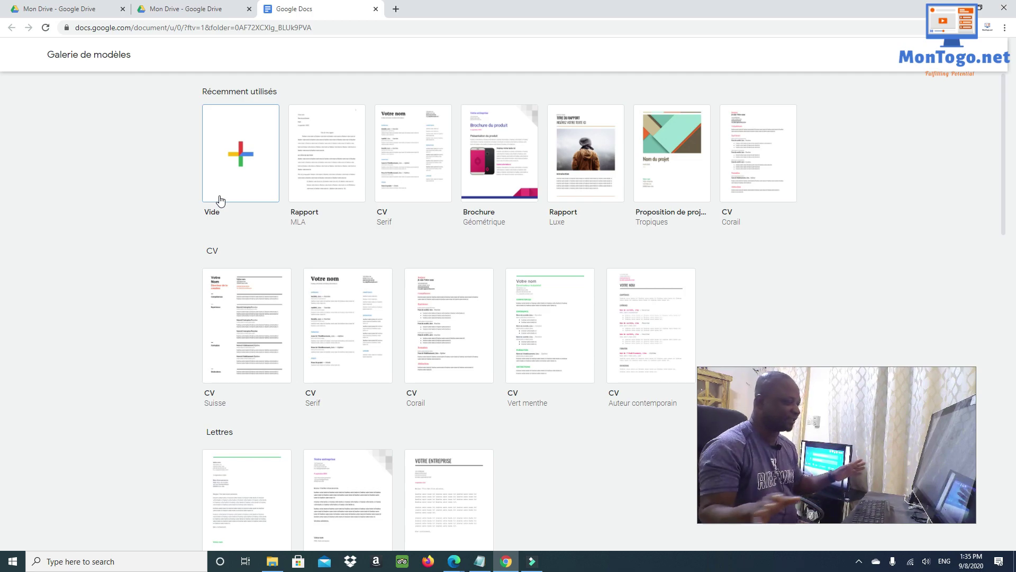
scroll(404, 281, "down", 3)
scroll(381, 196, "up", 3)
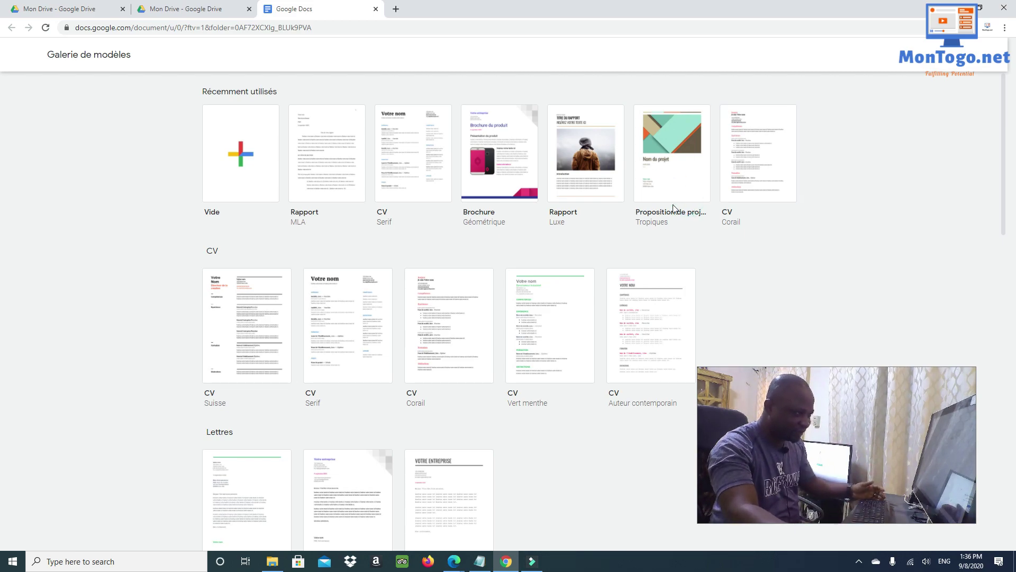
left_click(664, 171)
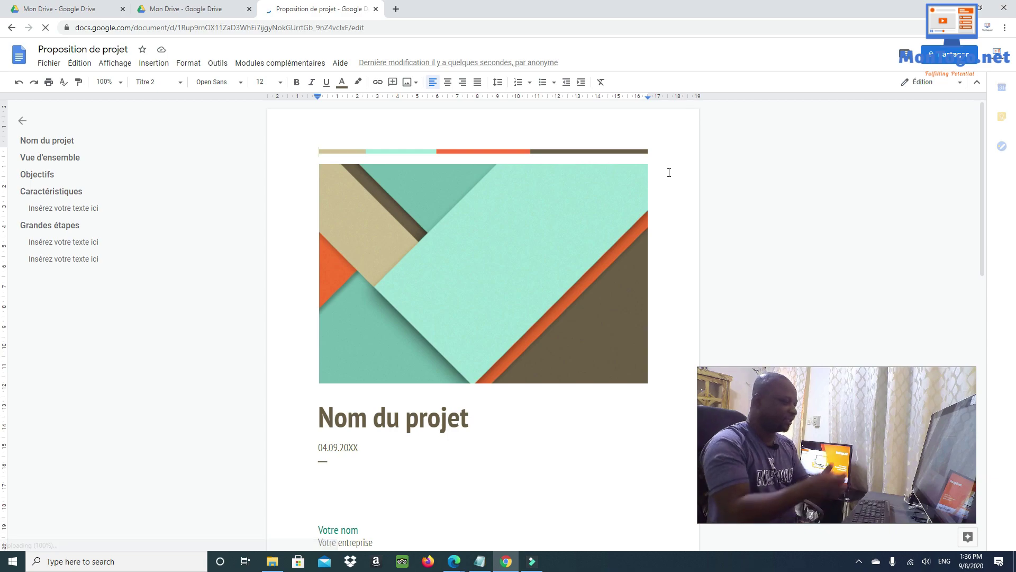
Look through both pages of the project proposal, select its cover image, and close the document to return to Mon Drive.
scroll(609, 294, "down", 4)
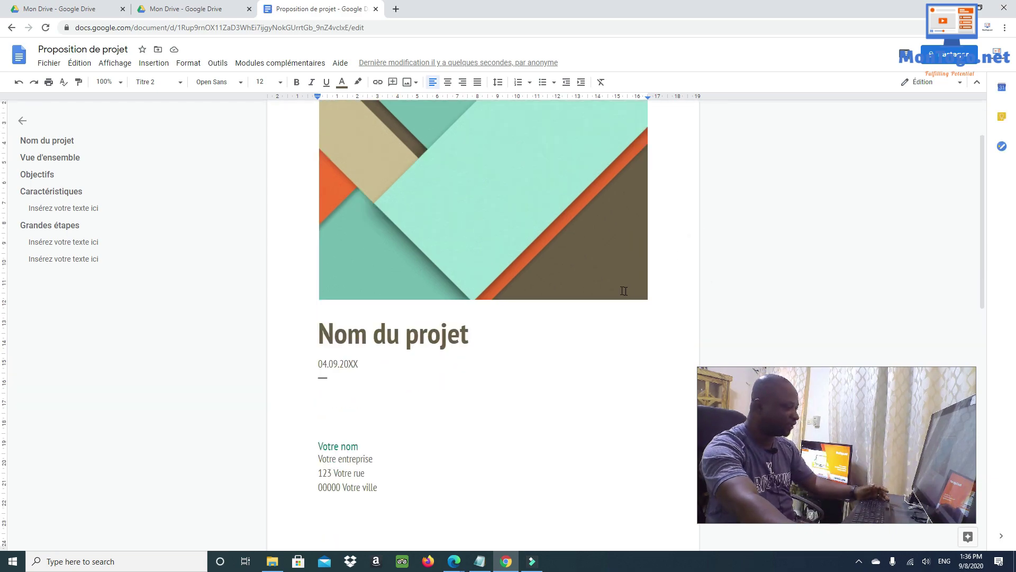
scroll(610, 294, "down", 6)
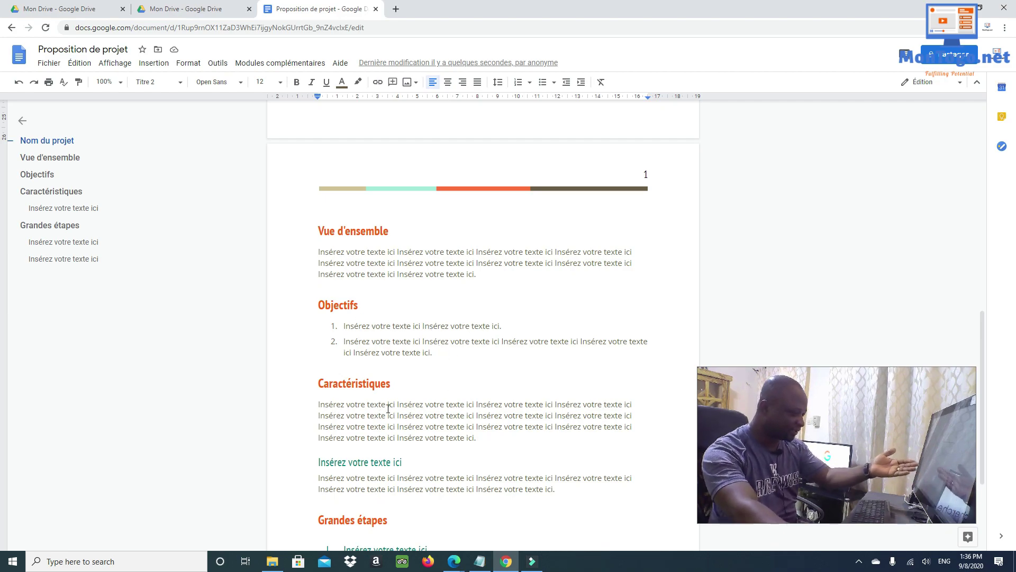
scroll(389, 409, "down", 3)
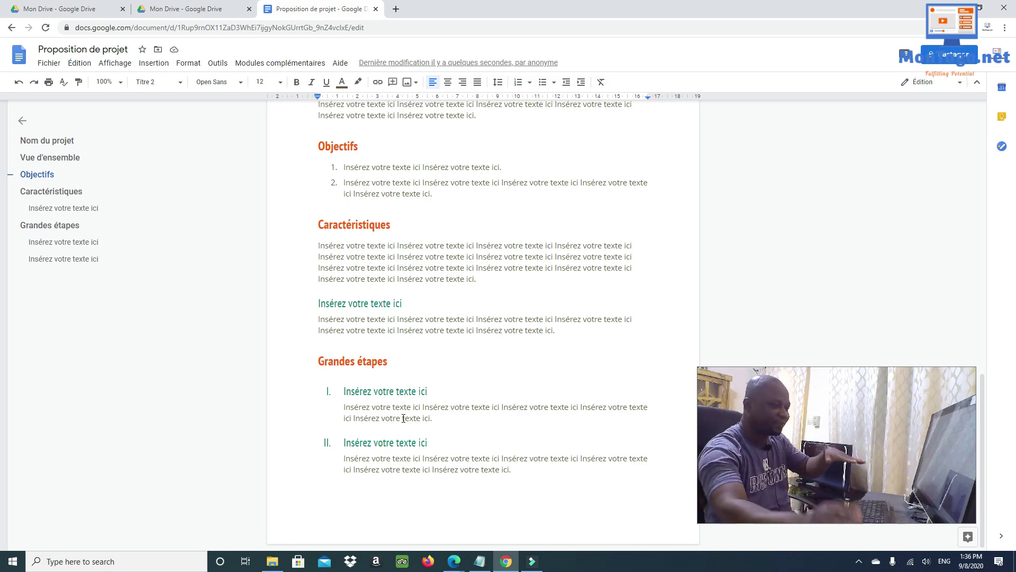
scroll(467, 406, "up", 9)
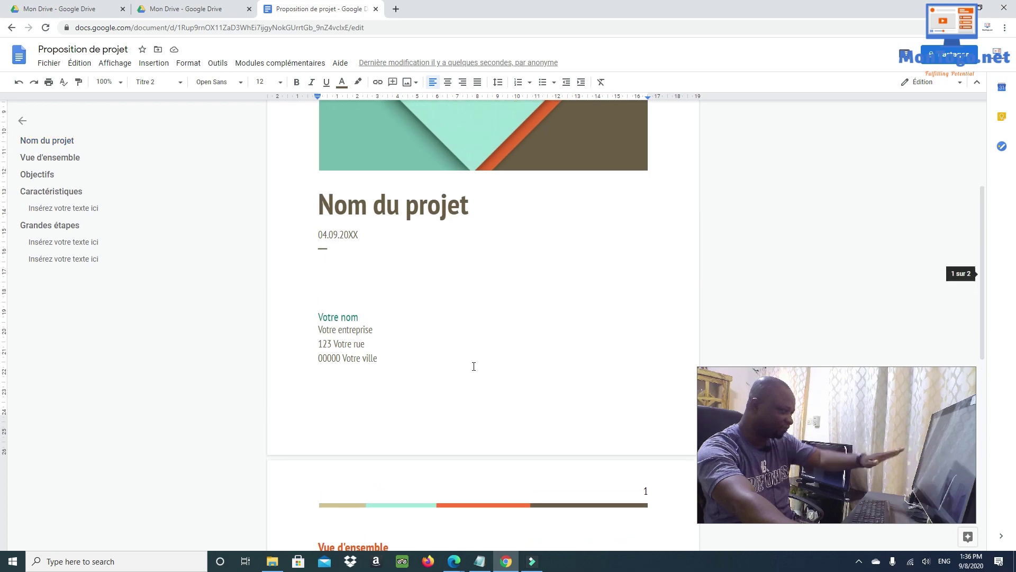
scroll(499, 198, "up", 4)
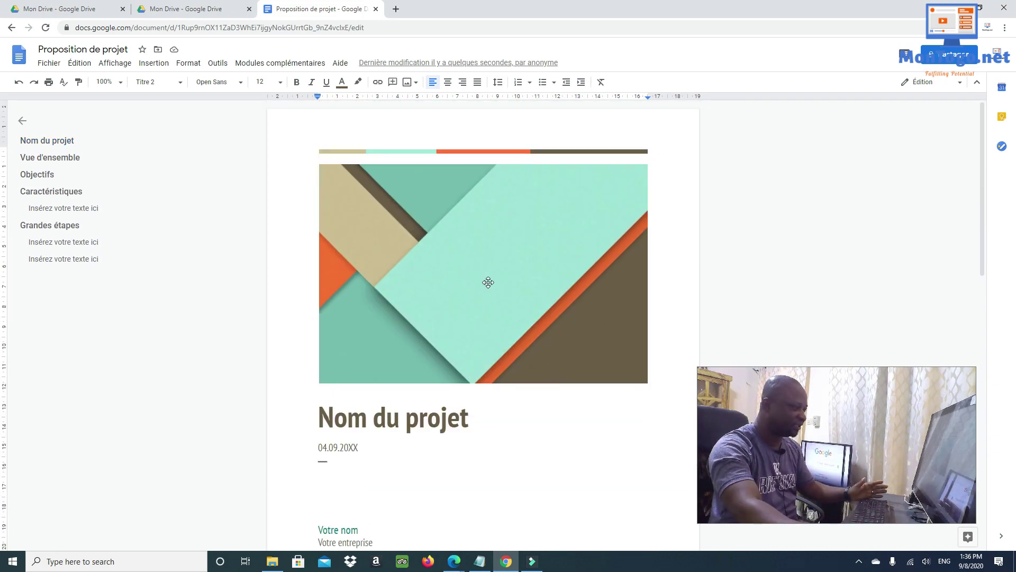
left_click(488, 282)
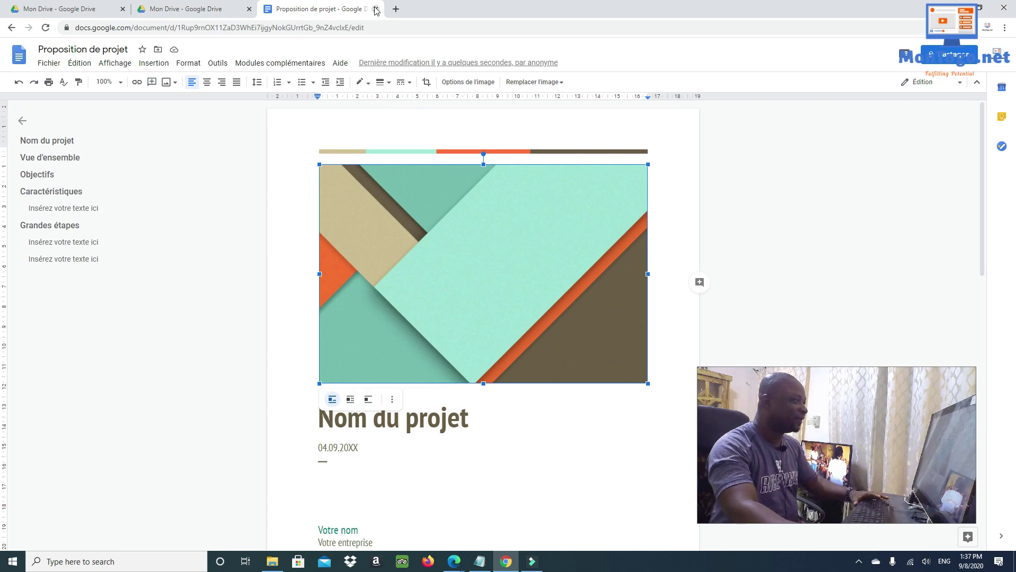
left_click(376, 9)
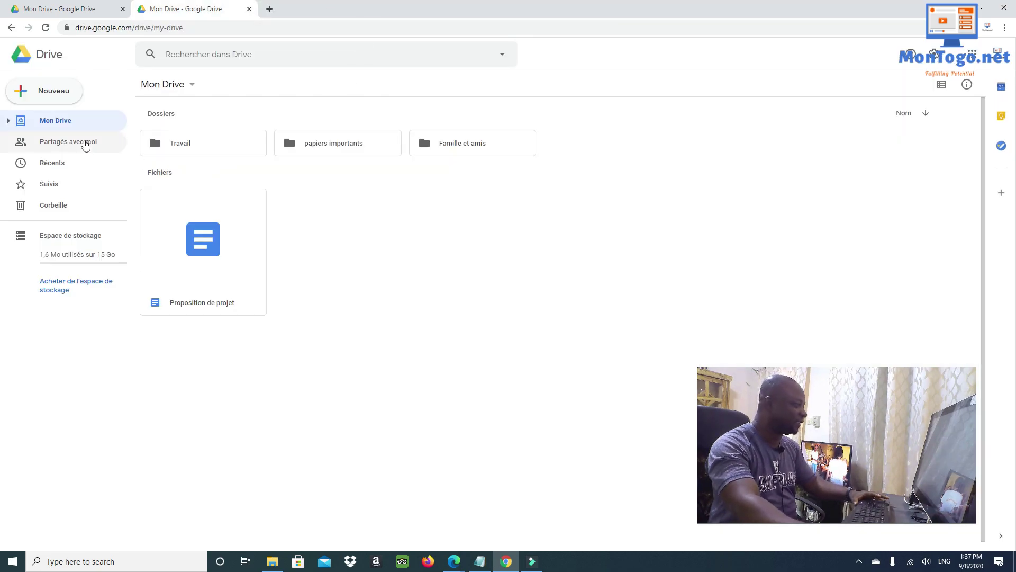
Create another Google Docs document from the Serif CV template.
left_click(57, 94)
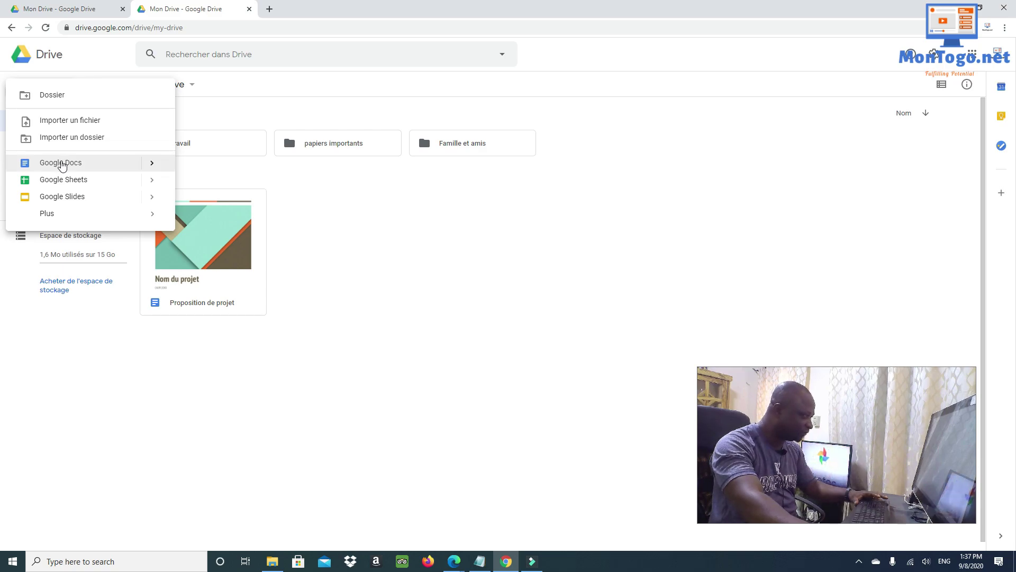
left_click(157, 166)
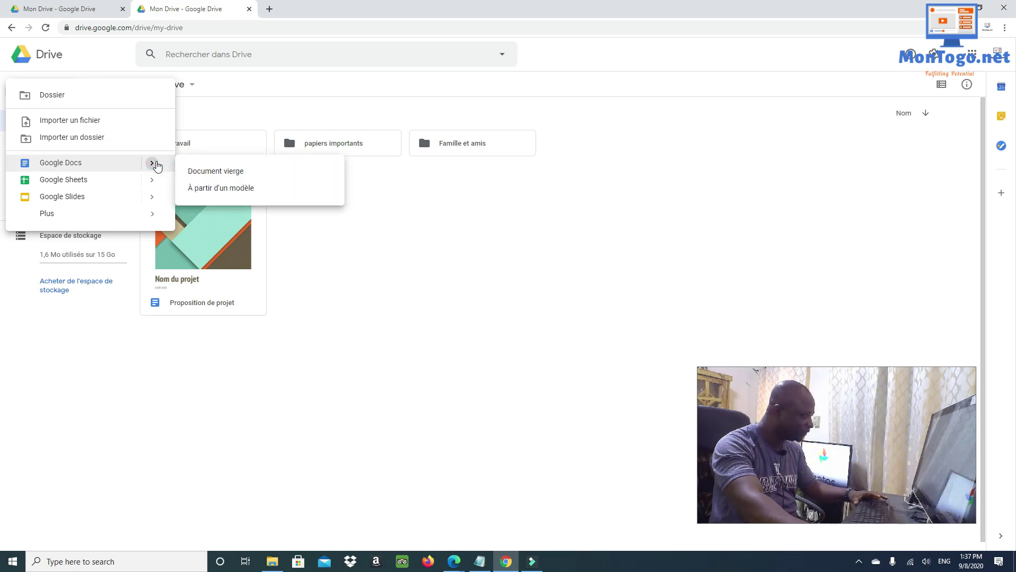
left_click(220, 189)
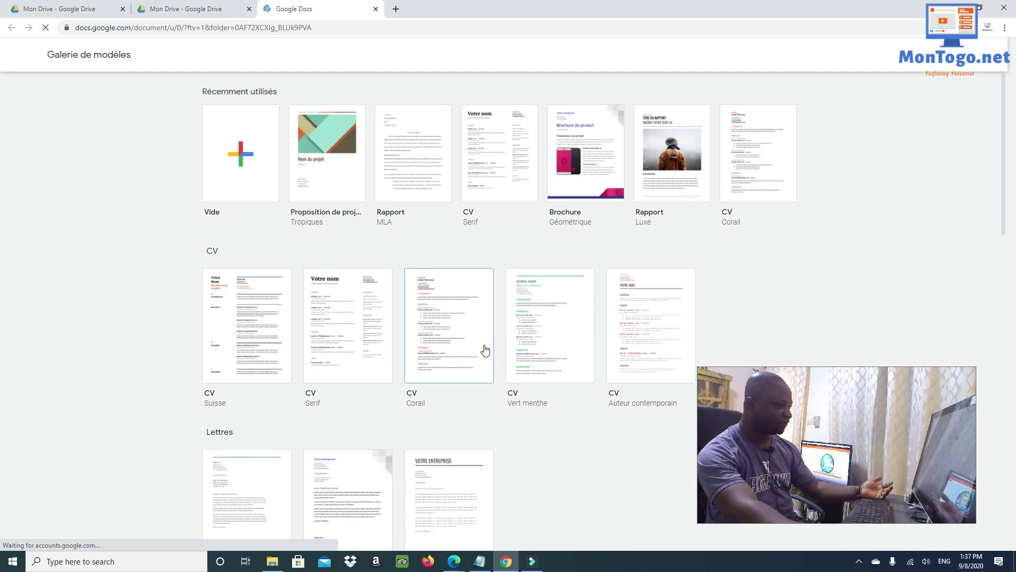
left_click(361, 345)
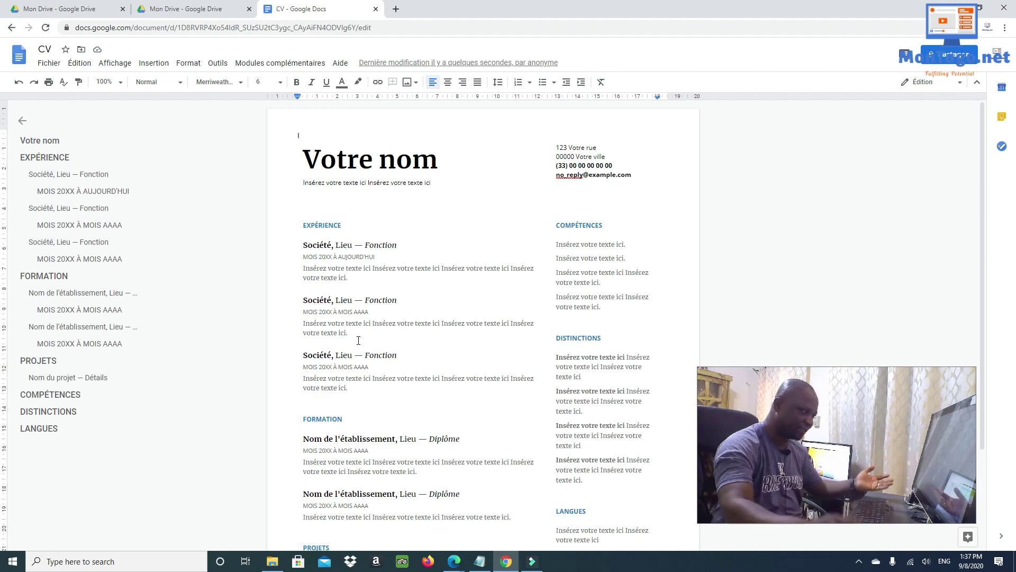
Replace the "Votre nom" heading of the CV with the person's first name and initial.
left_click_drag(446, 164, 310, 169)
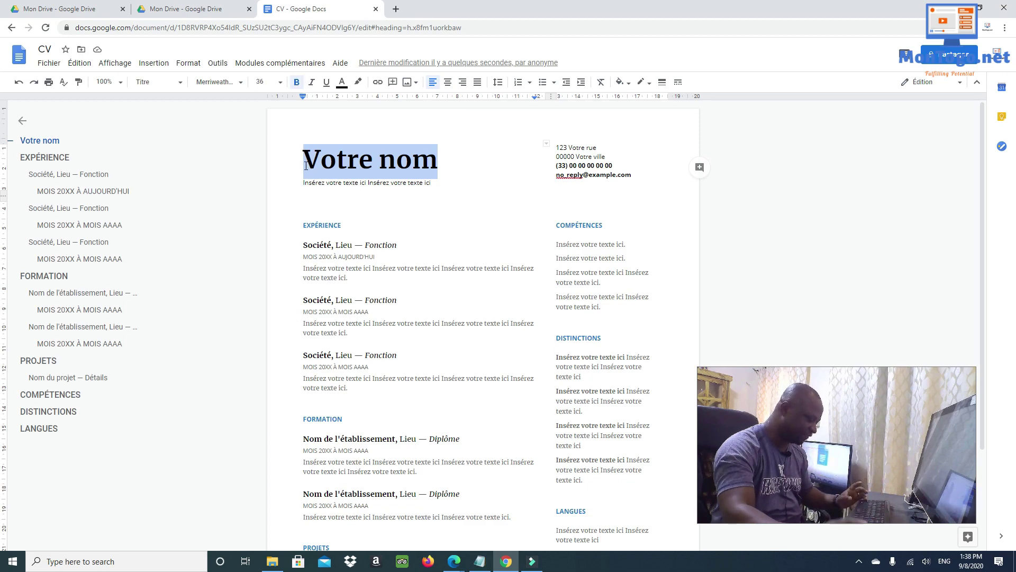
type("Domini")
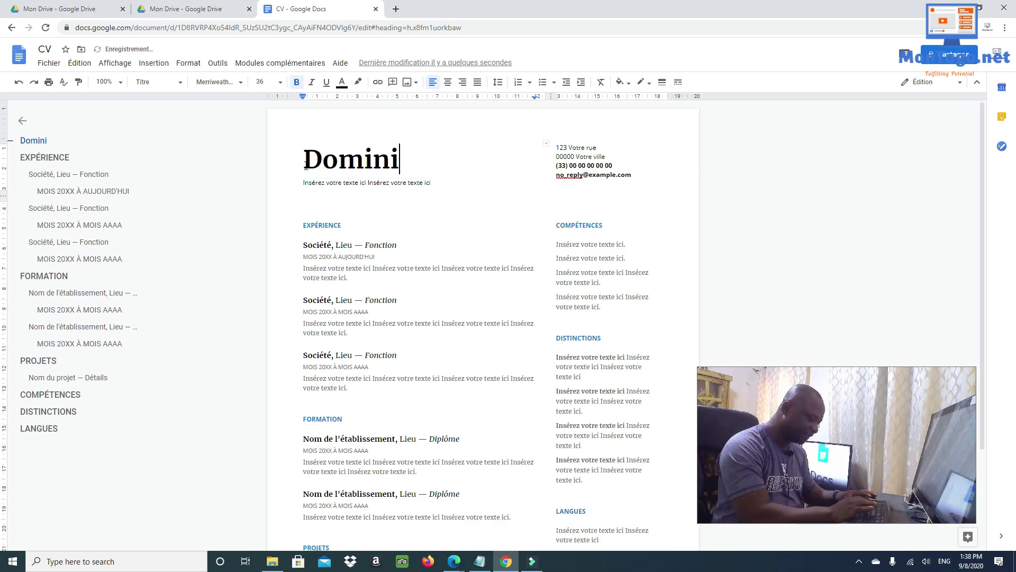
type("que A.")
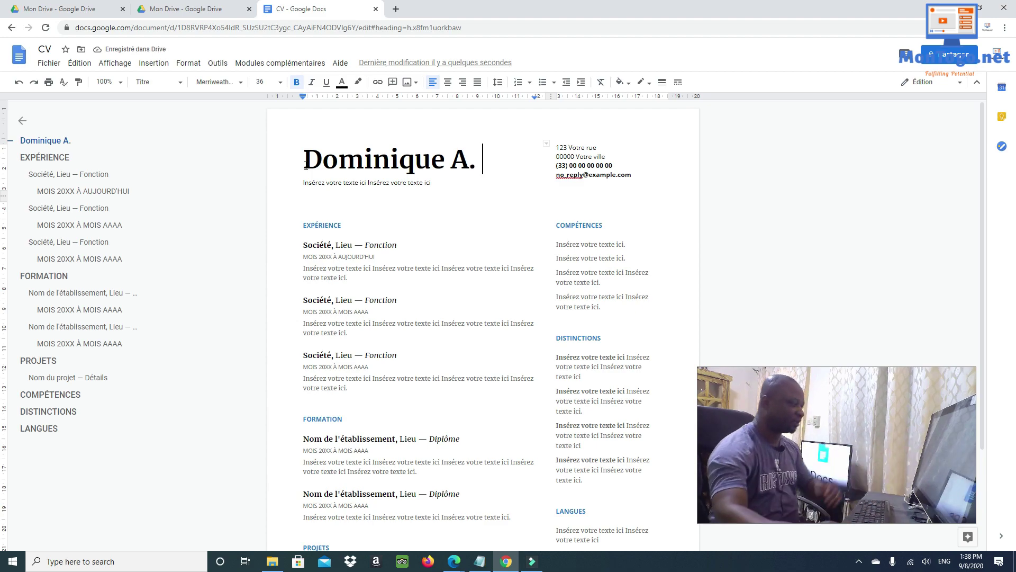
Create an English (Anglais) translated copy of the CV titled "Copie traduite de CV".
scroll(366, 232, "down", 2)
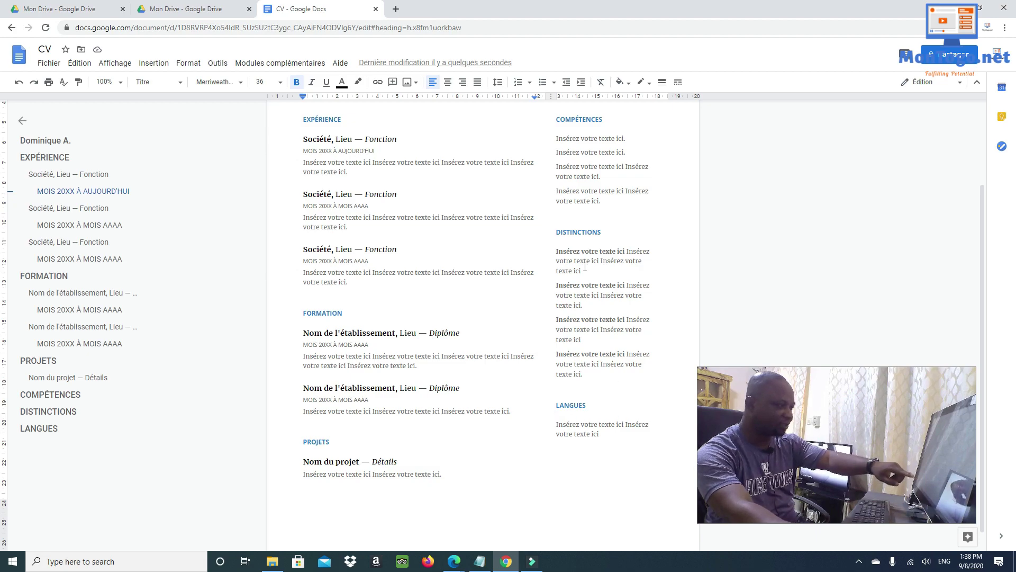
scroll(587, 254, "up", 2)
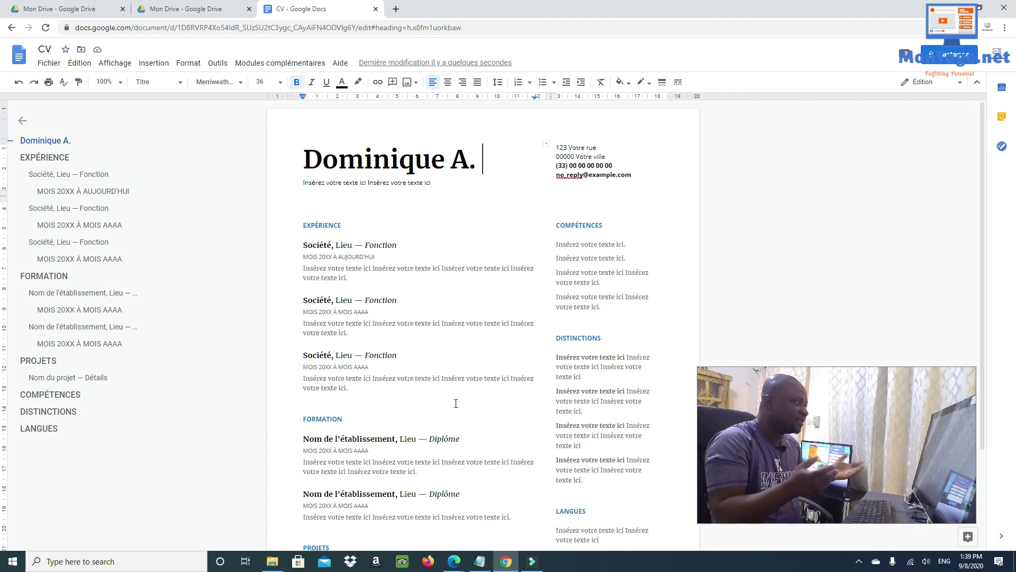
left_click(218, 64)
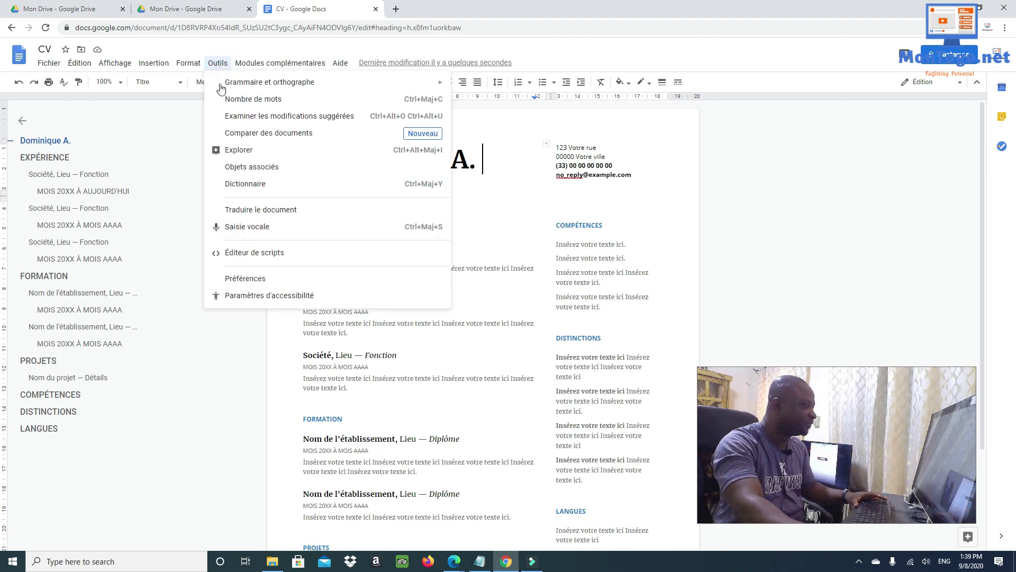
left_click(269, 210)
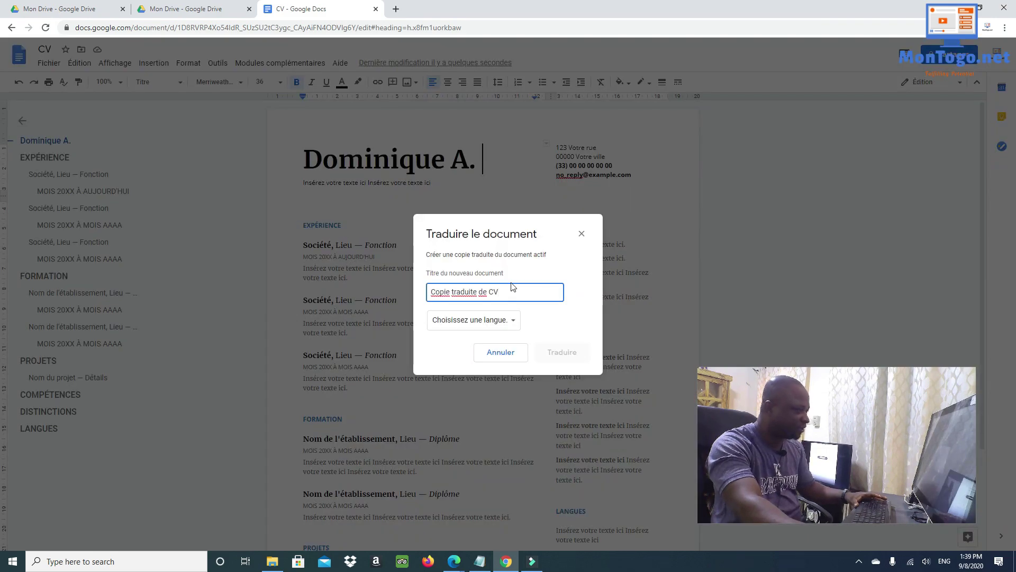
left_click(512, 326)
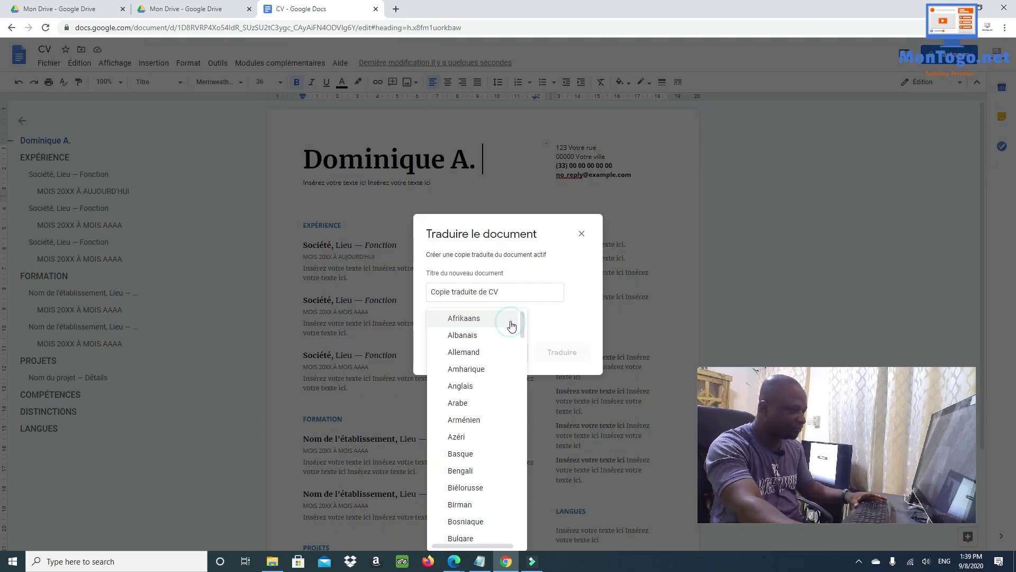
left_click(473, 386)
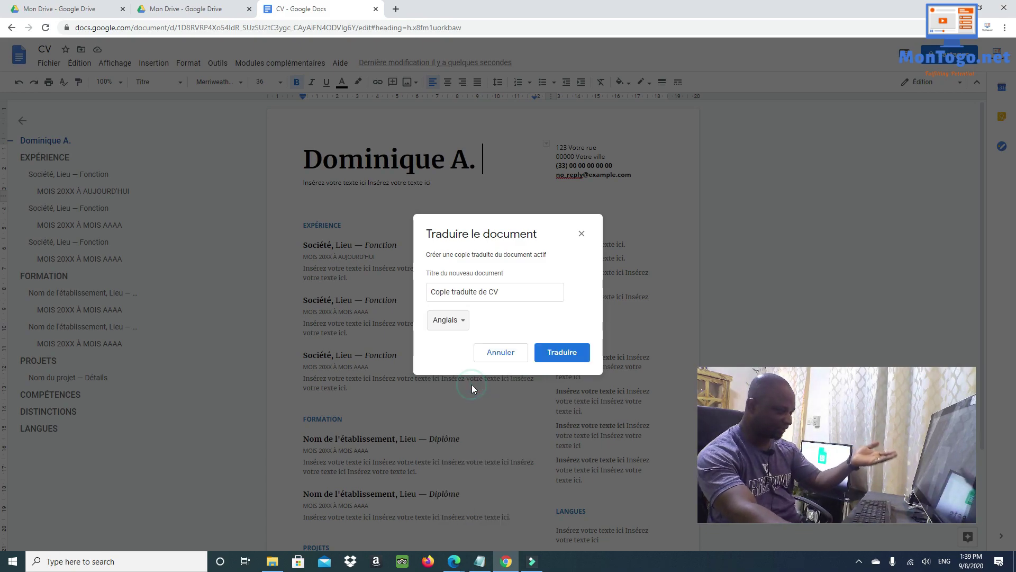
left_click(551, 354)
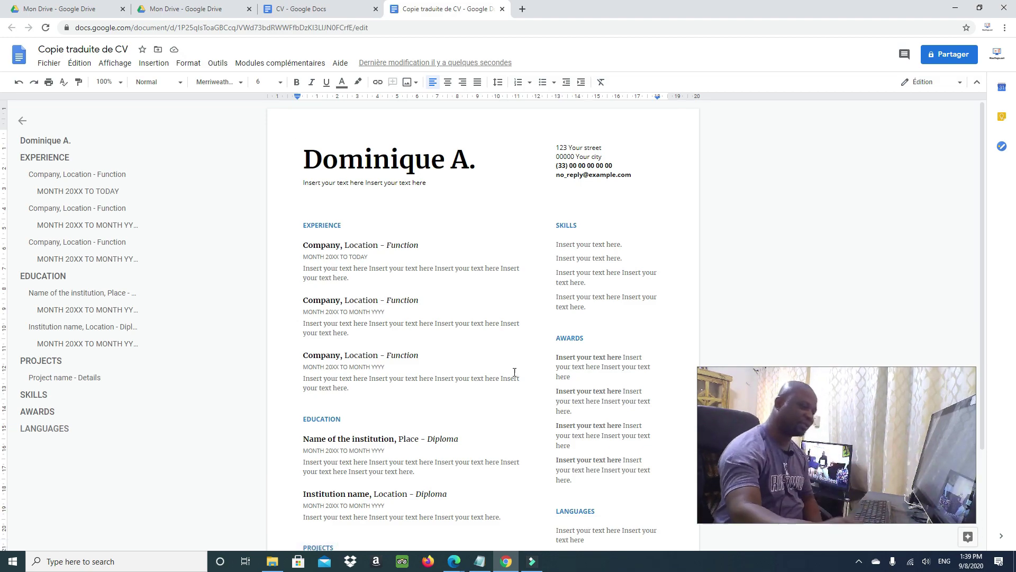
Look through the translated CV copy from start to end and close it to return to the original CV.
scroll(397, 365, "down", 2)
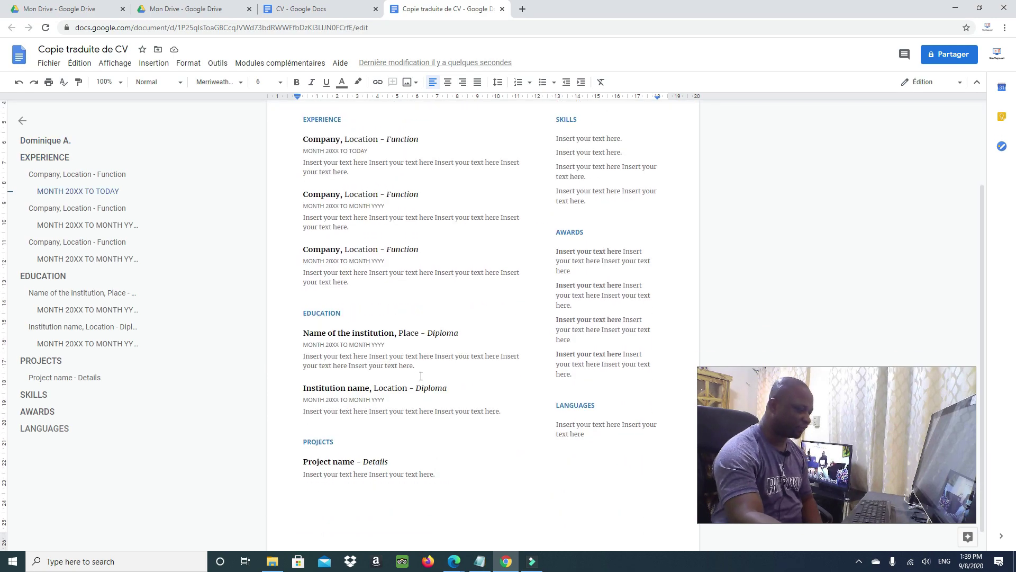
scroll(424, 450, "up", 1)
scroll(449, 428, "up", 1)
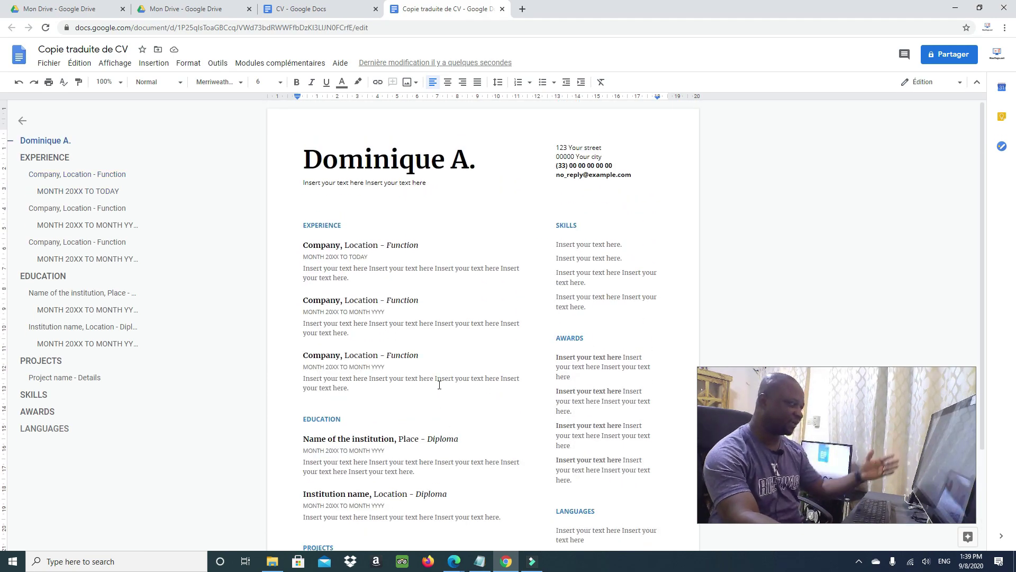
left_click(502, 12)
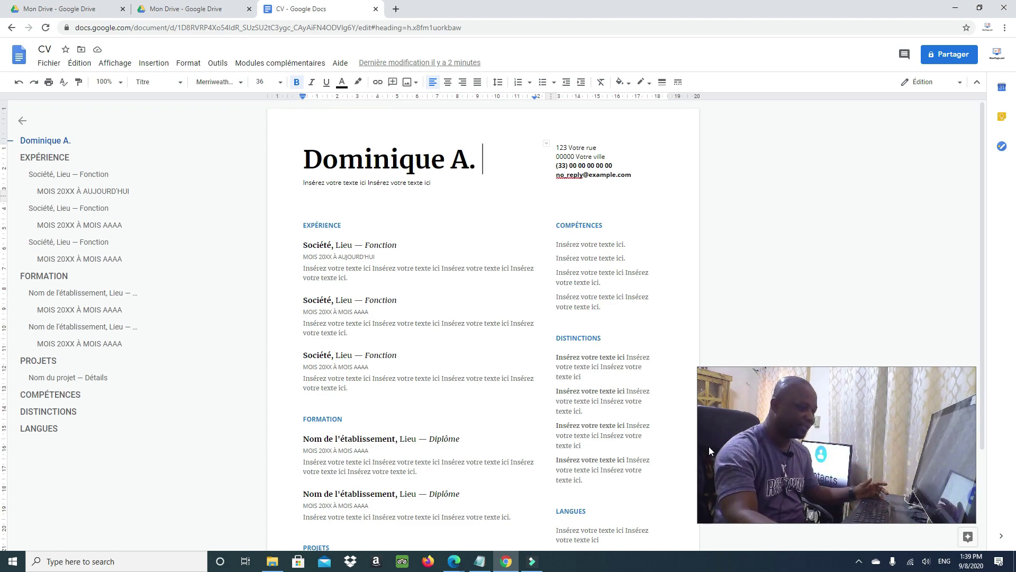
Share the CV with the suggested contact as Éditeur, sending a notification and accepting sharing with a non-Google account.
left_click_drag(697, 440, 726, 439)
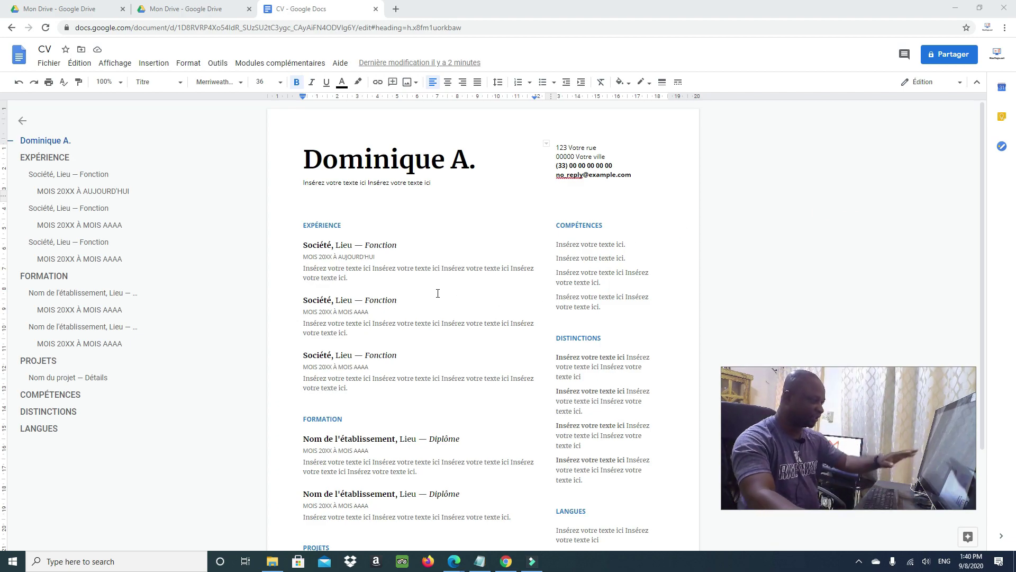
scroll(476, 371, "down", 3)
scroll(476, 370, "up", 3)
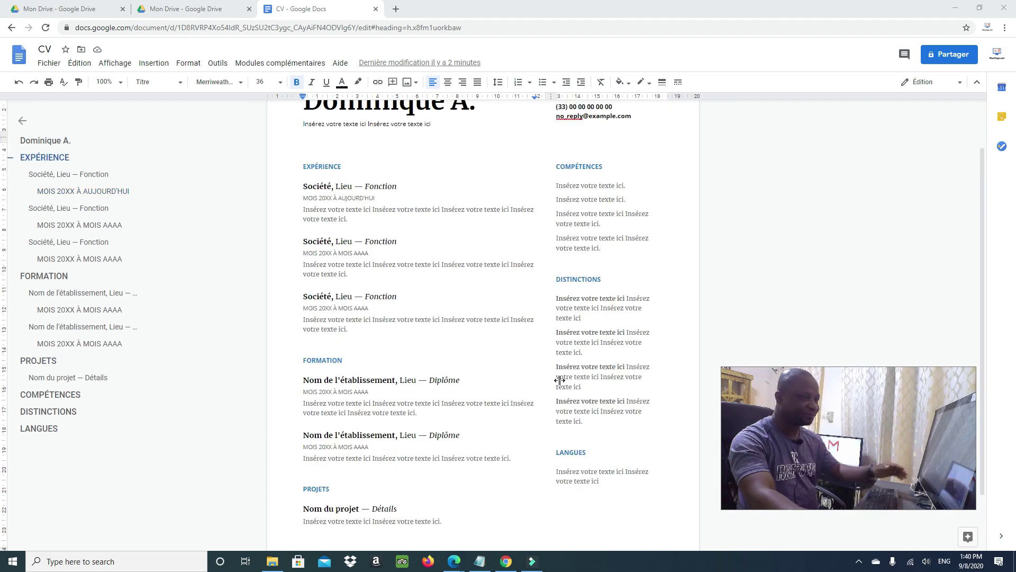
left_click(955, 55)
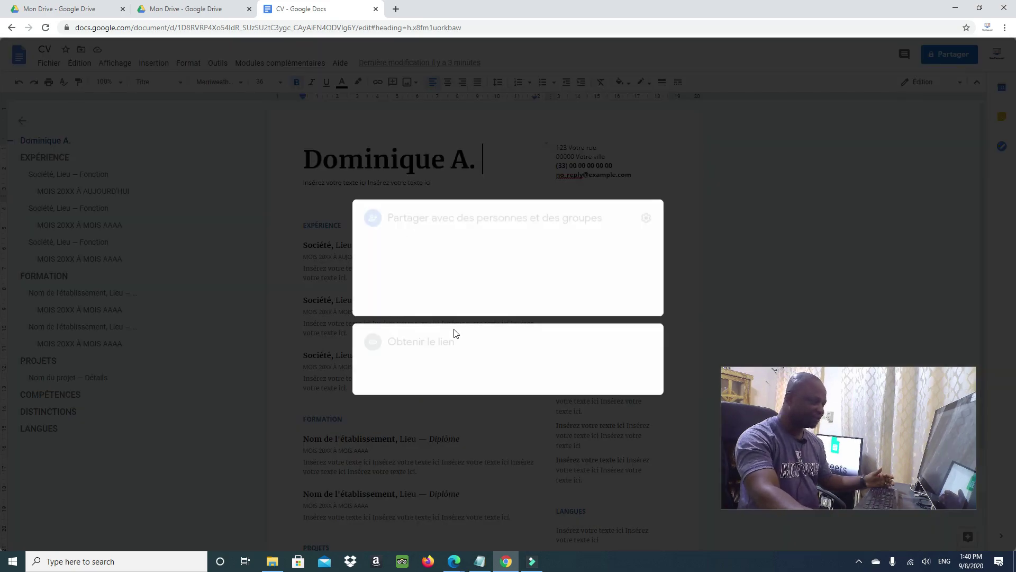
left_click(432, 240)
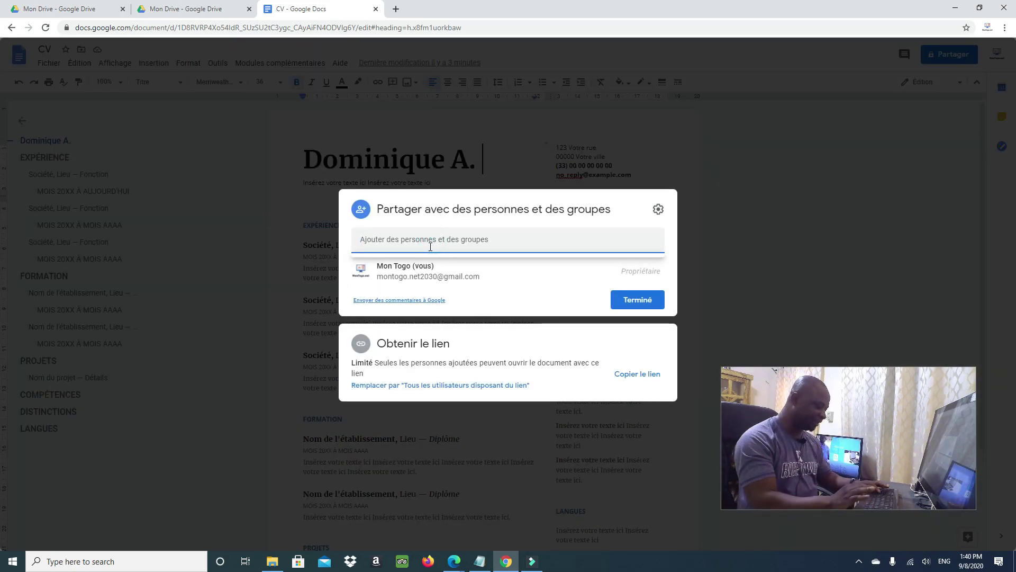
type("dominique")
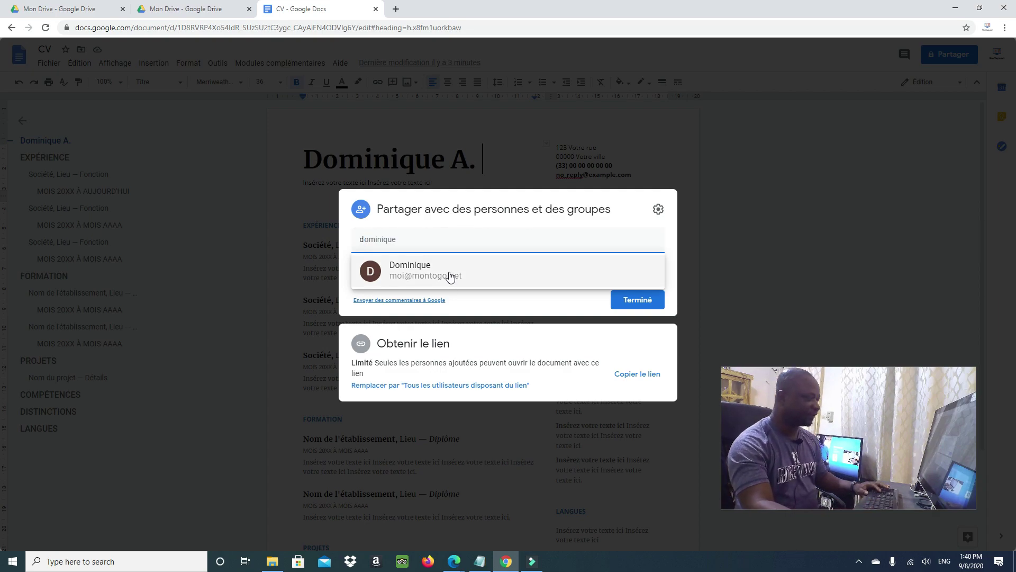
mouse_move(447, 275)
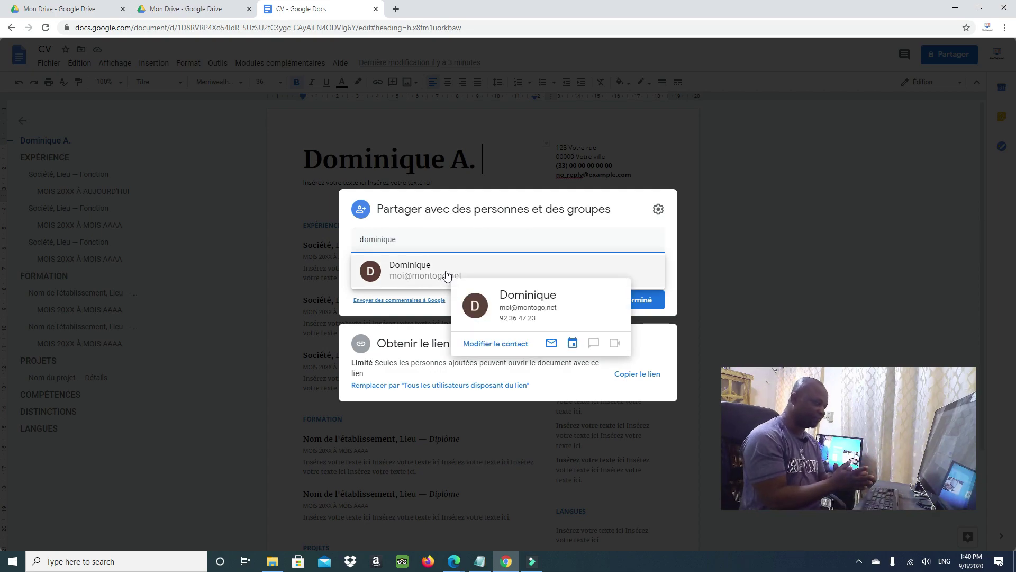
left_click(422, 269)
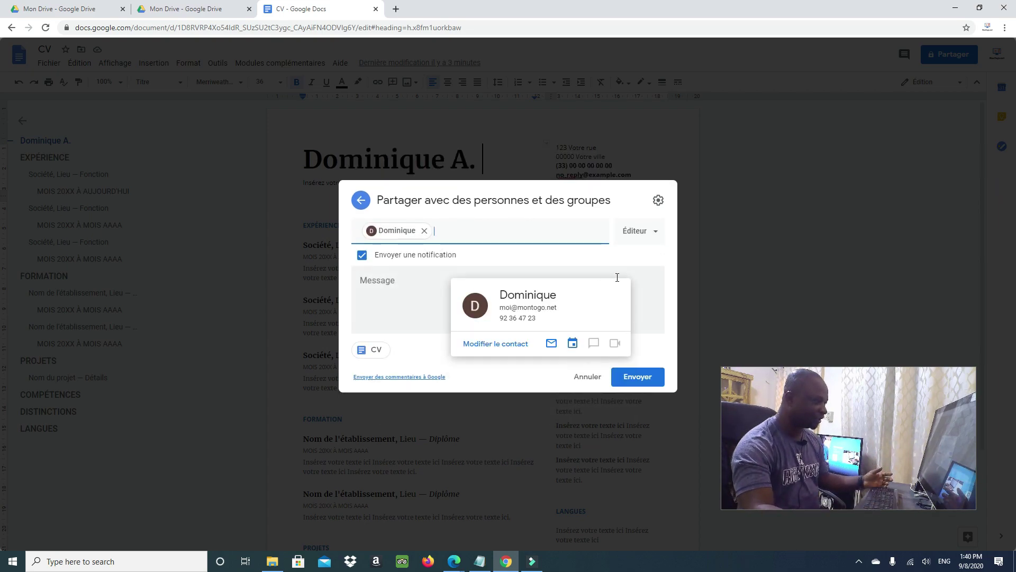
left_click(648, 387)
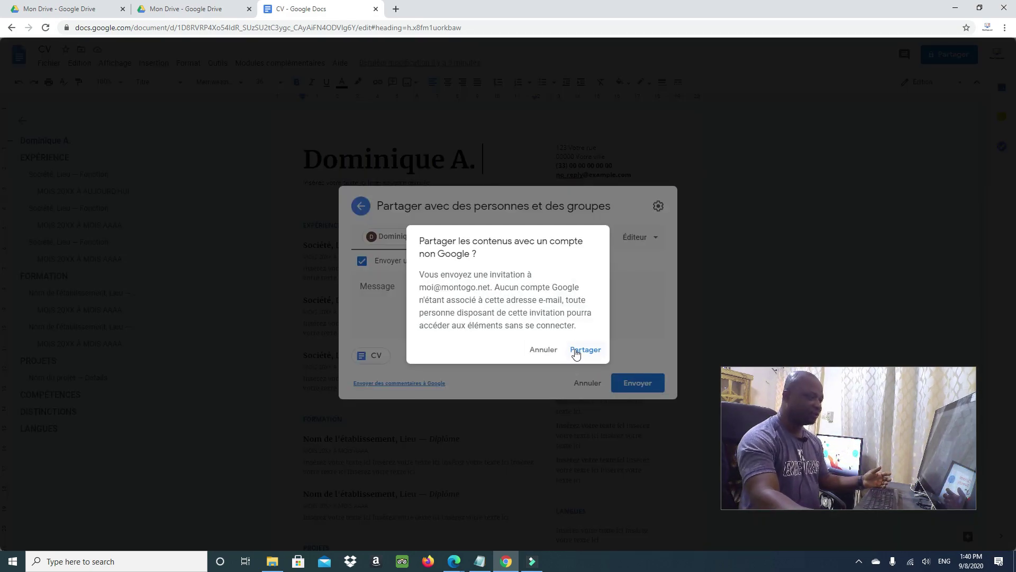
left_click(584, 350)
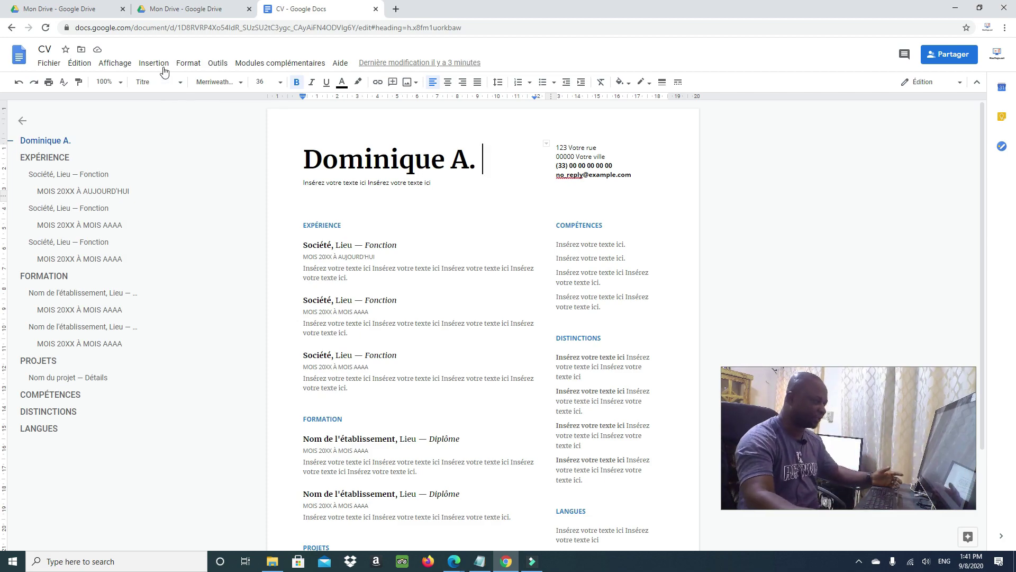
Add the comment "c'est bon" to the words "texte ici Insérez" in the third Société entry under EXPÉRIENCE.
scroll(572, 318, "down", 3)
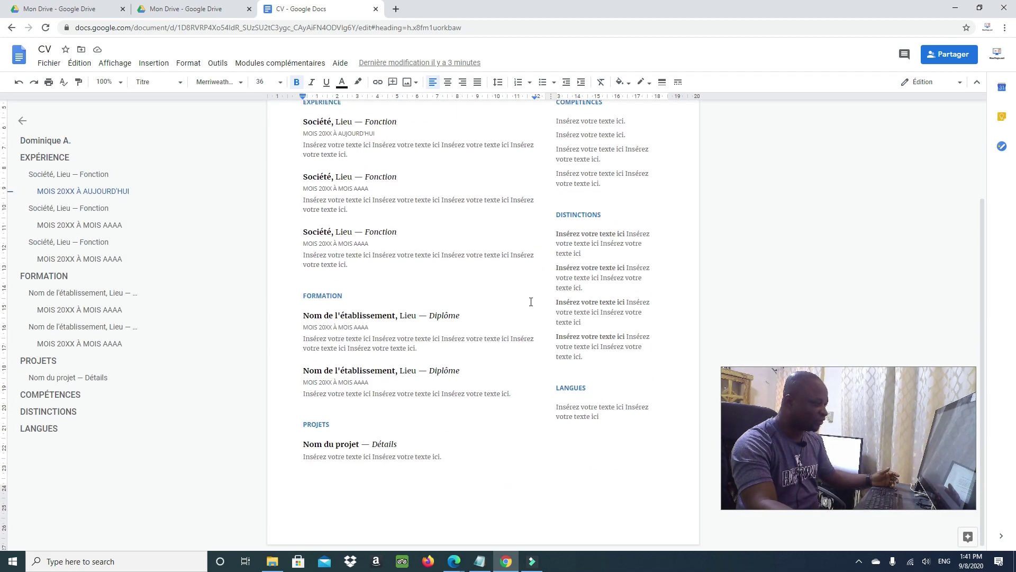
left_click_drag(537, 250, 483, 252)
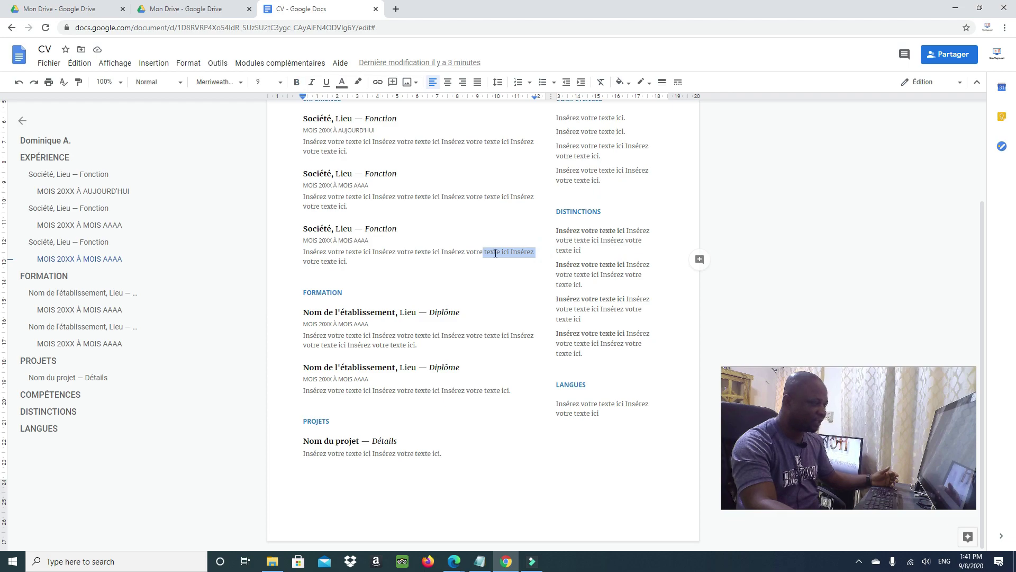
left_click(699, 260)
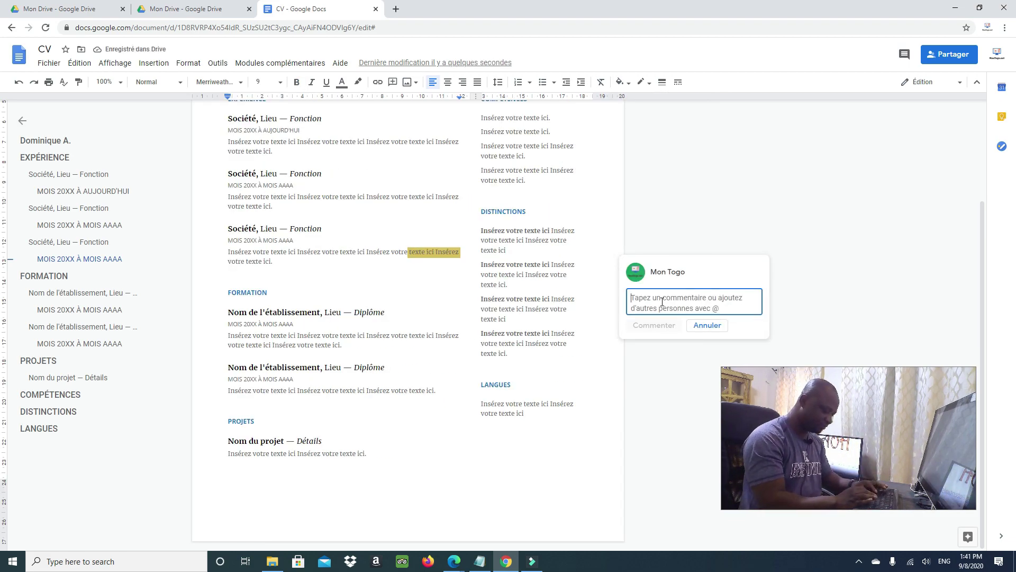
type("c'est bo")
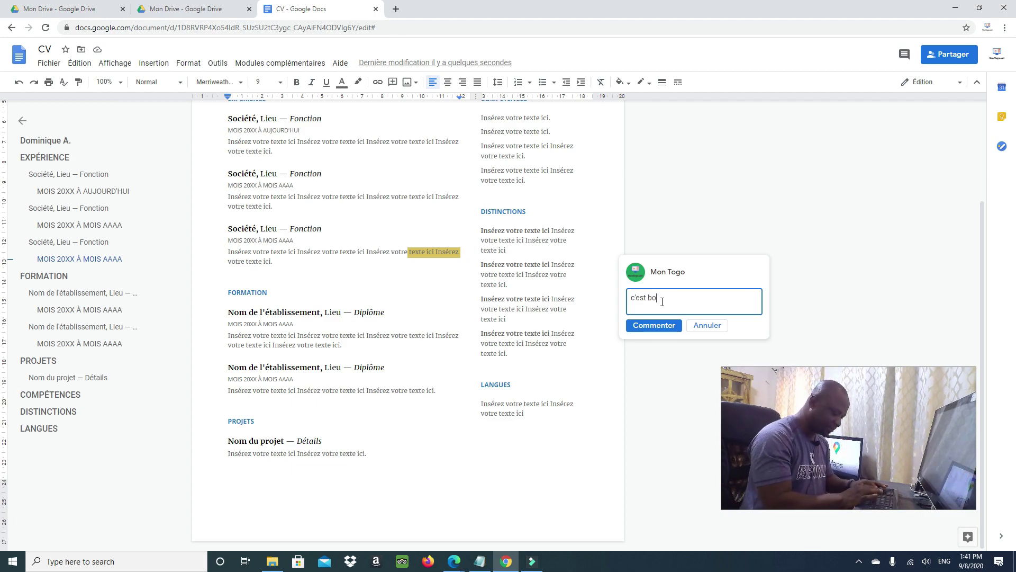
type("n")
left_click(653, 325)
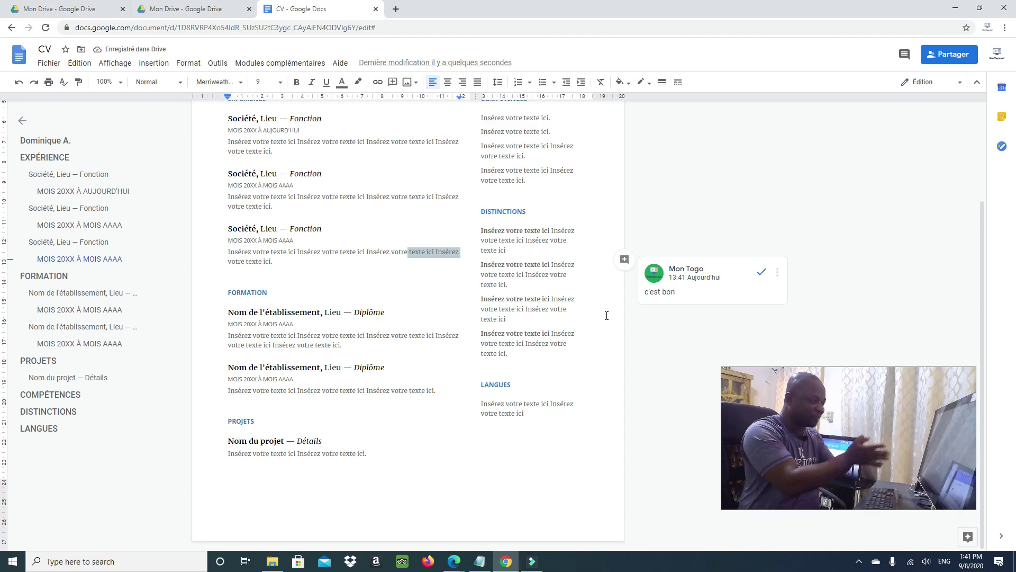
Mark the "c'est bon" comment on the third Société entry as resolved.
scroll(662, 319, "up", 3)
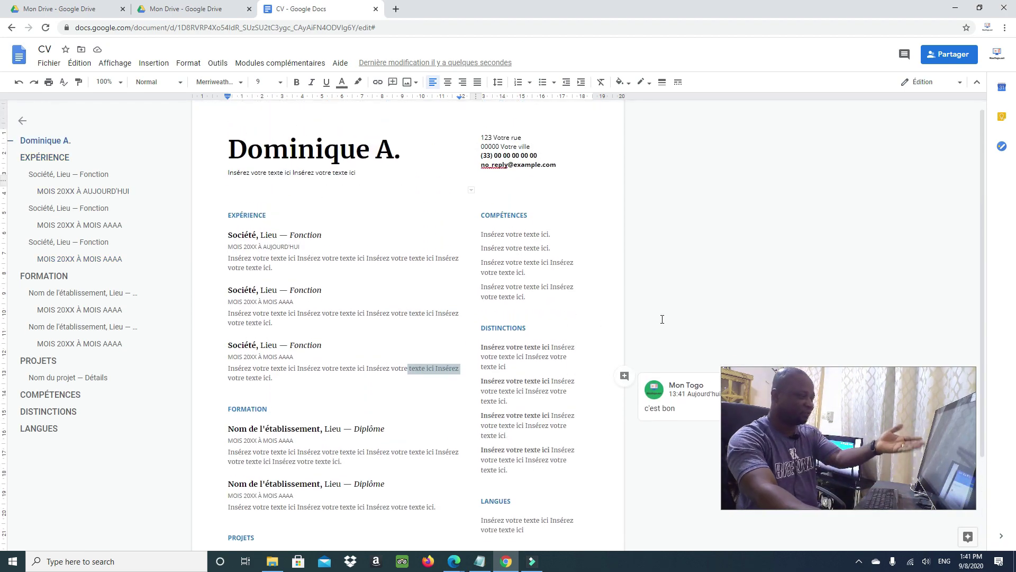
scroll(651, 297, "down", 2)
left_click(762, 276)
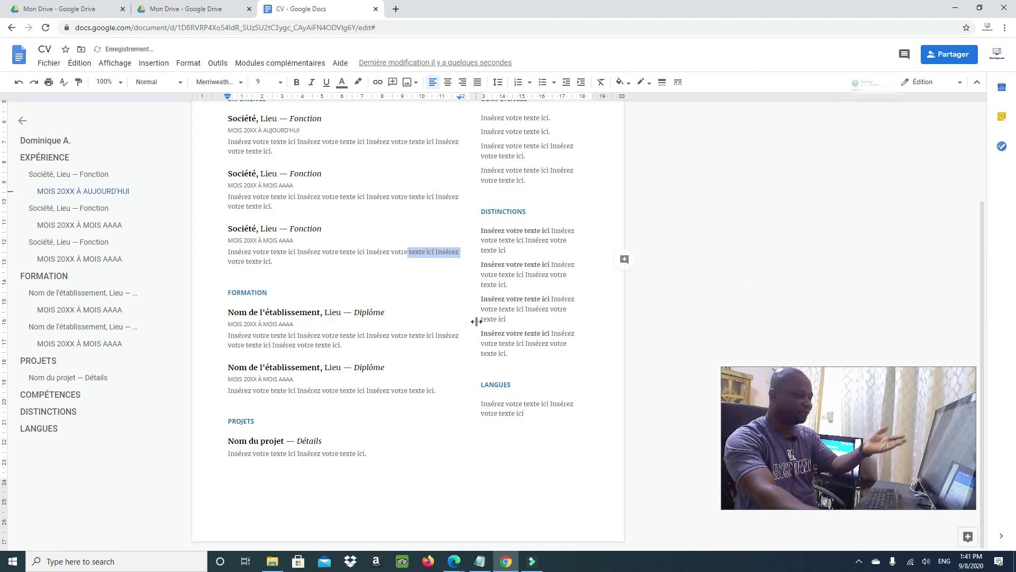
scroll(477, 321, "up", 2)
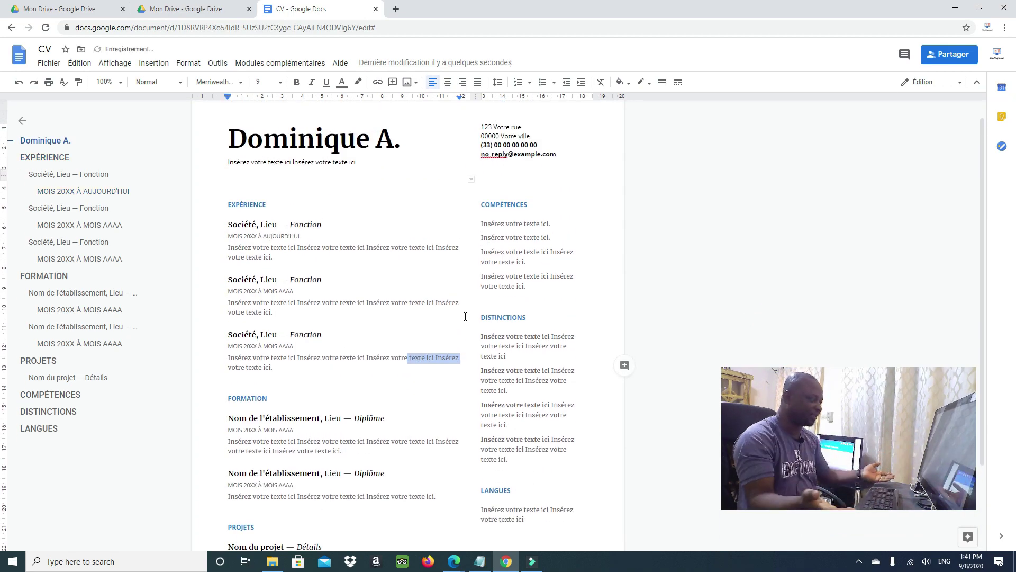
left_click(540, 275)
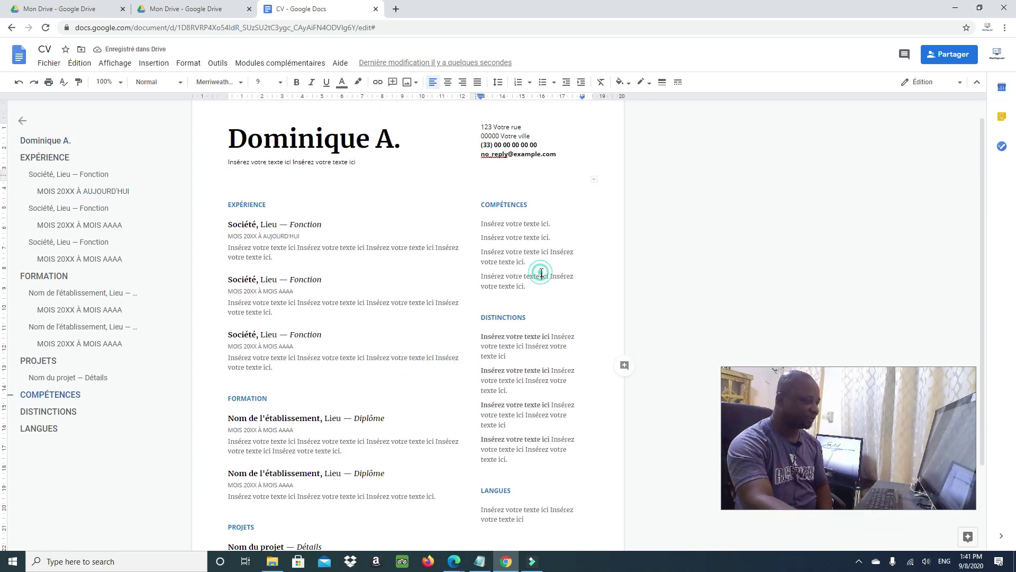
right_click(541, 276)
left_click(520, 273)
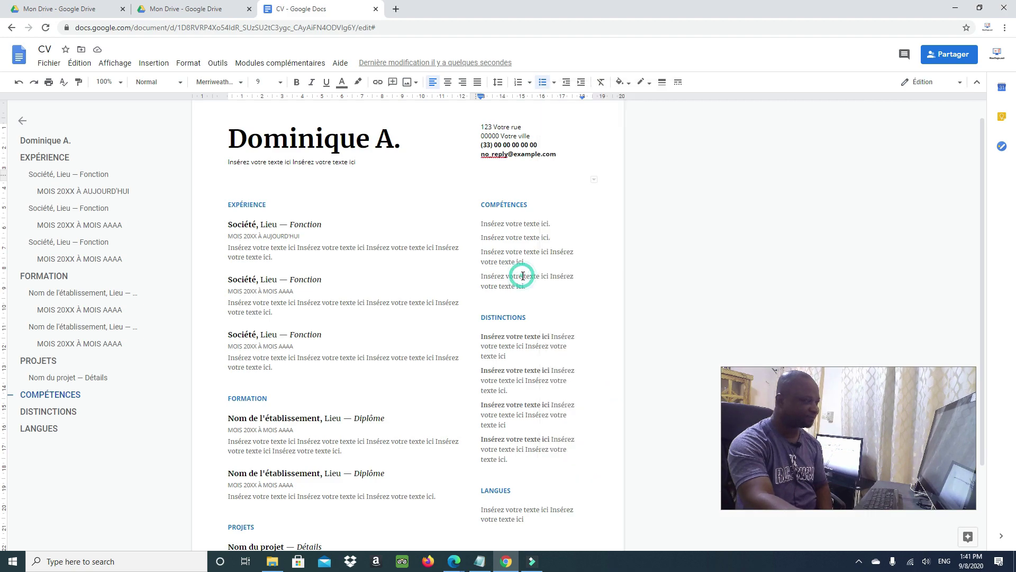
left_click_drag(585, 277, 536, 274)
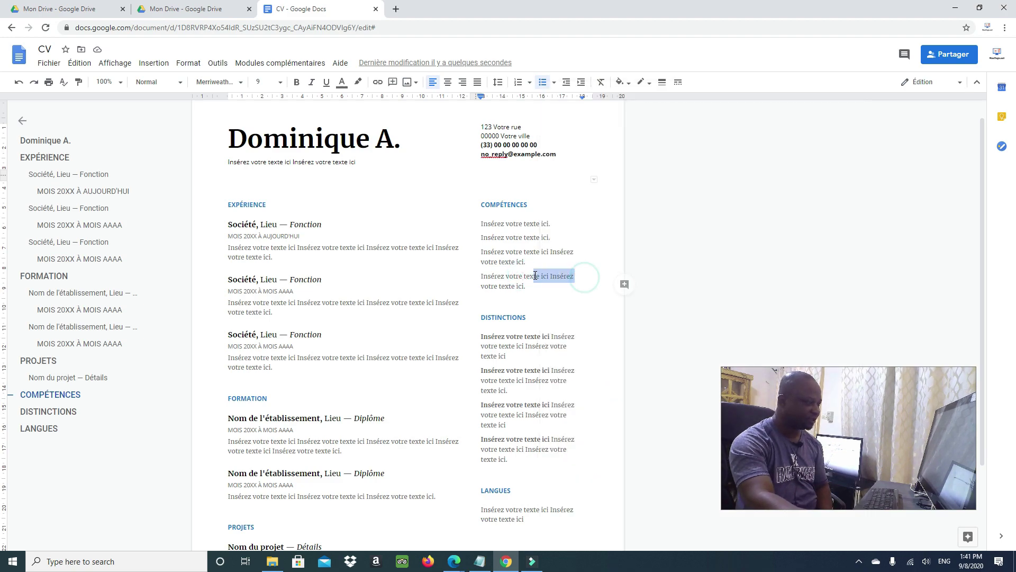
left_click(626, 285)
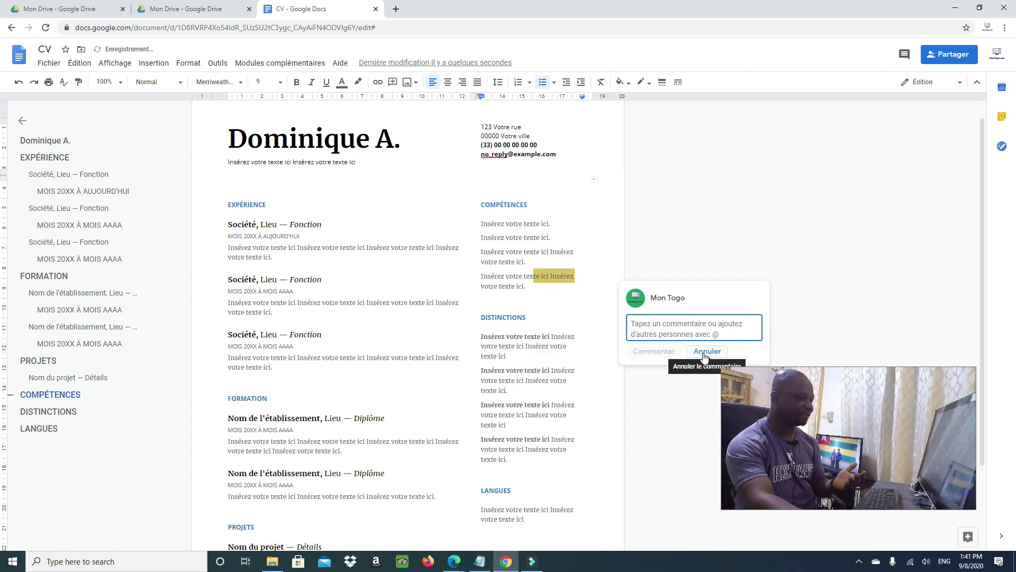
left_click(704, 353)
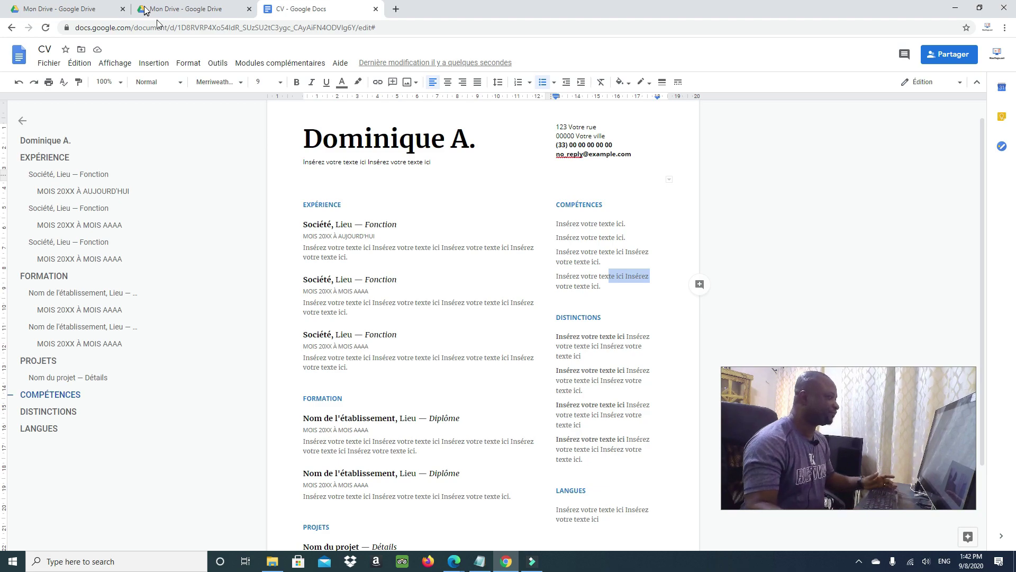
Return to Mon Drive, create a blank Google Sheets spreadsheet, look over its empty grid and close it.
left_click(197, 9)
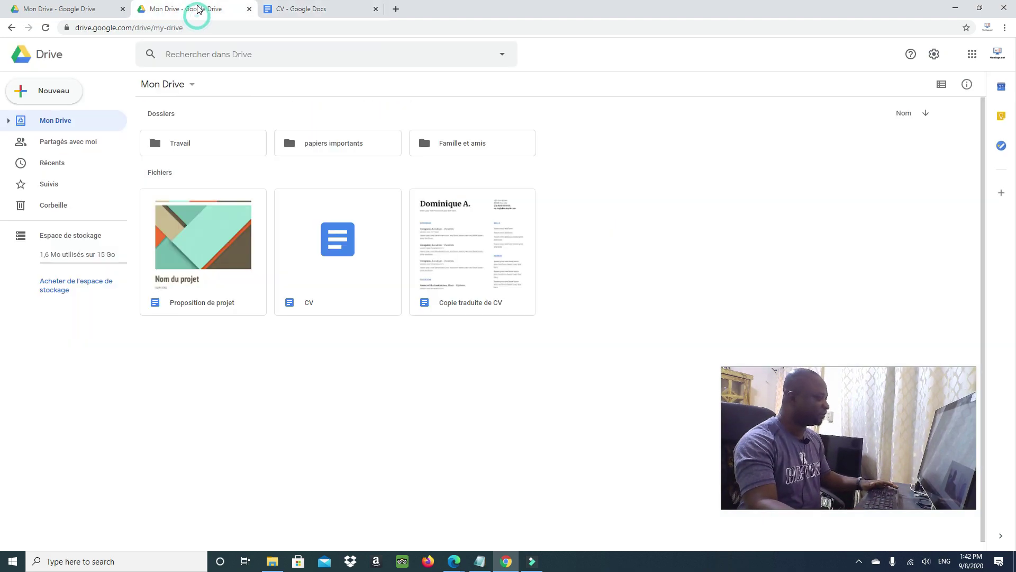
left_click(51, 96)
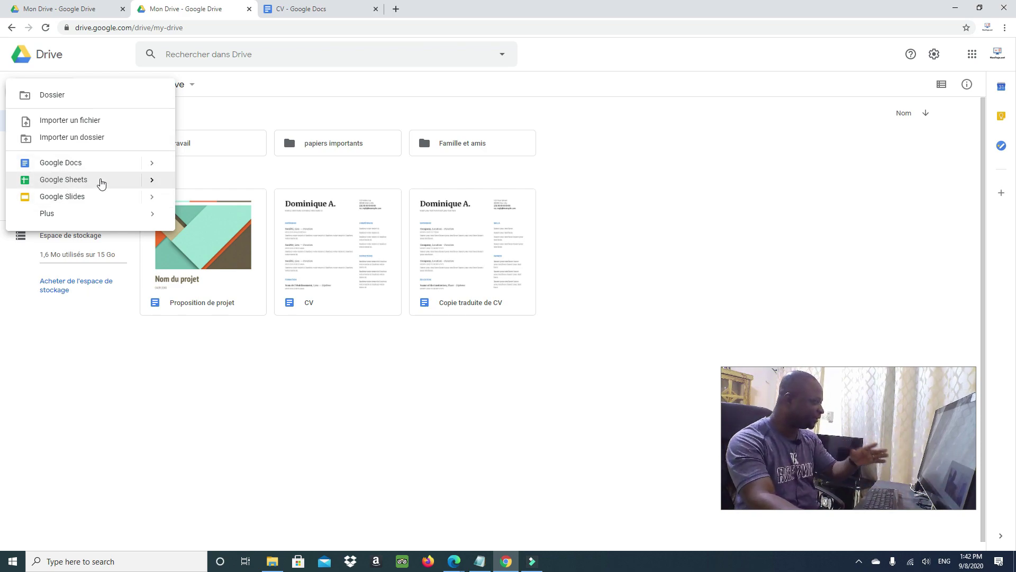
left_click(150, 180)
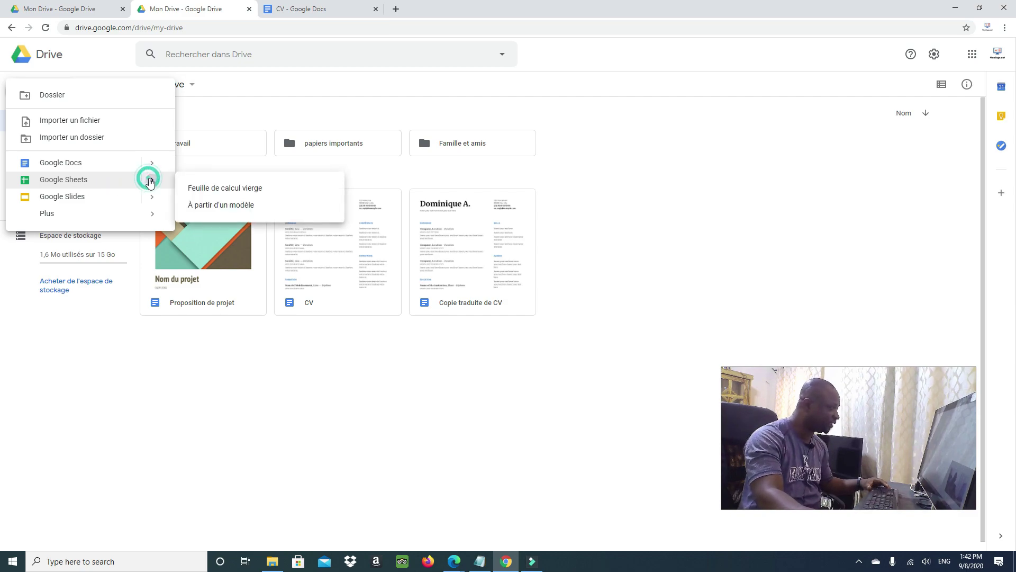
left_click(214, 190)
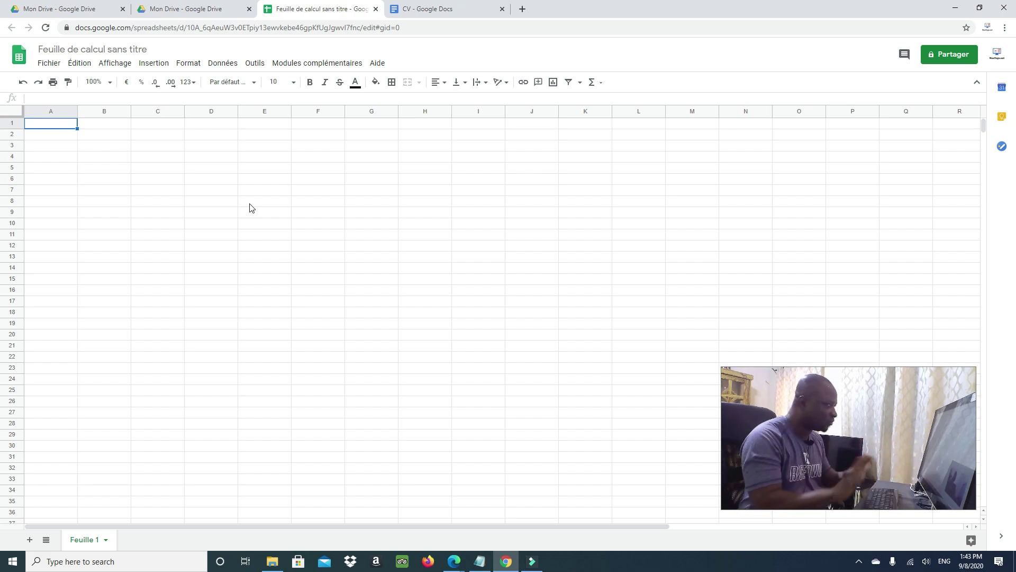
scroll(394, 264, "down", 2)
scroll(416, 316, "up", 2)
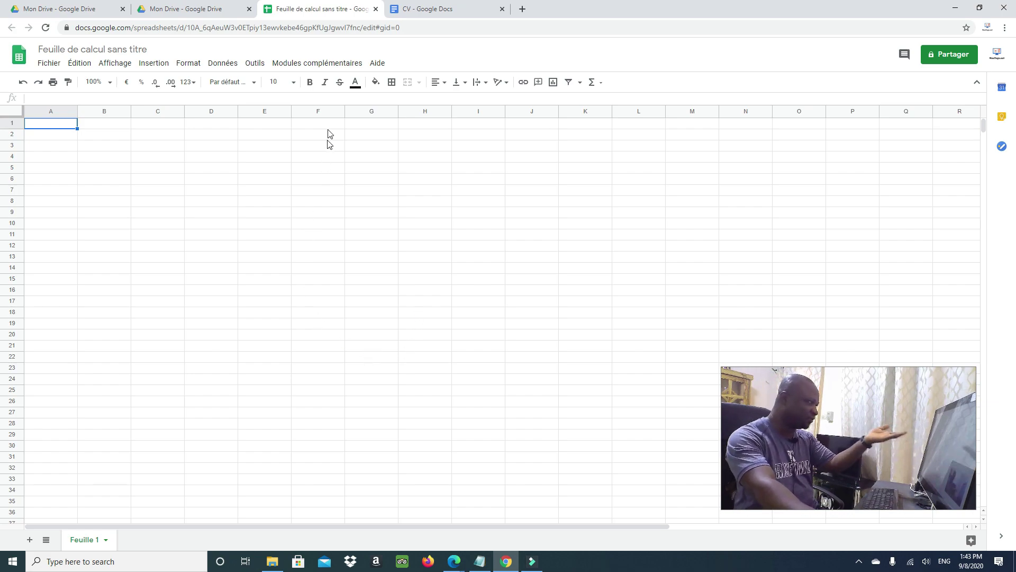
left_click(375, 9)
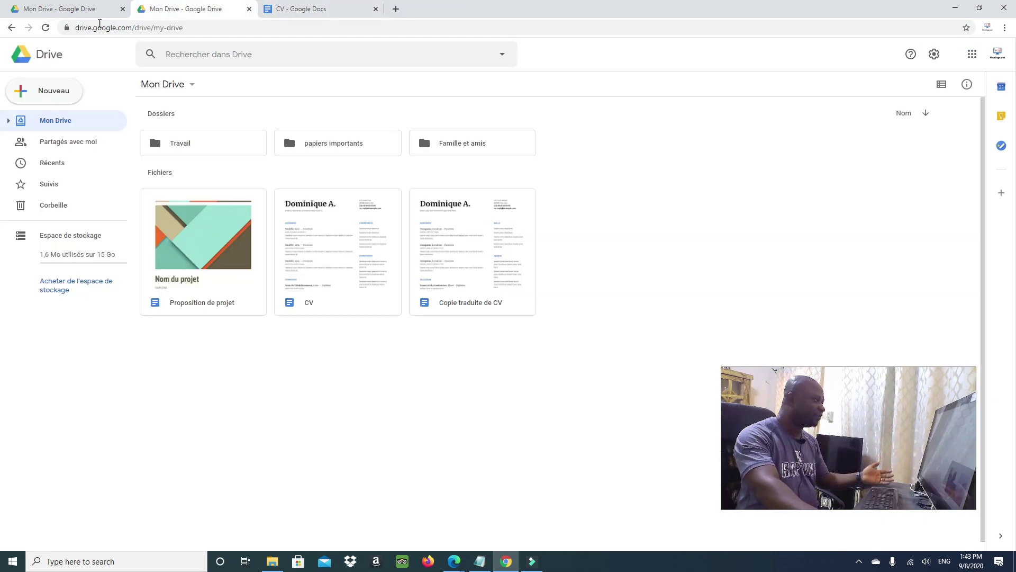
left_click(41, 91)
left_click(41, 92)
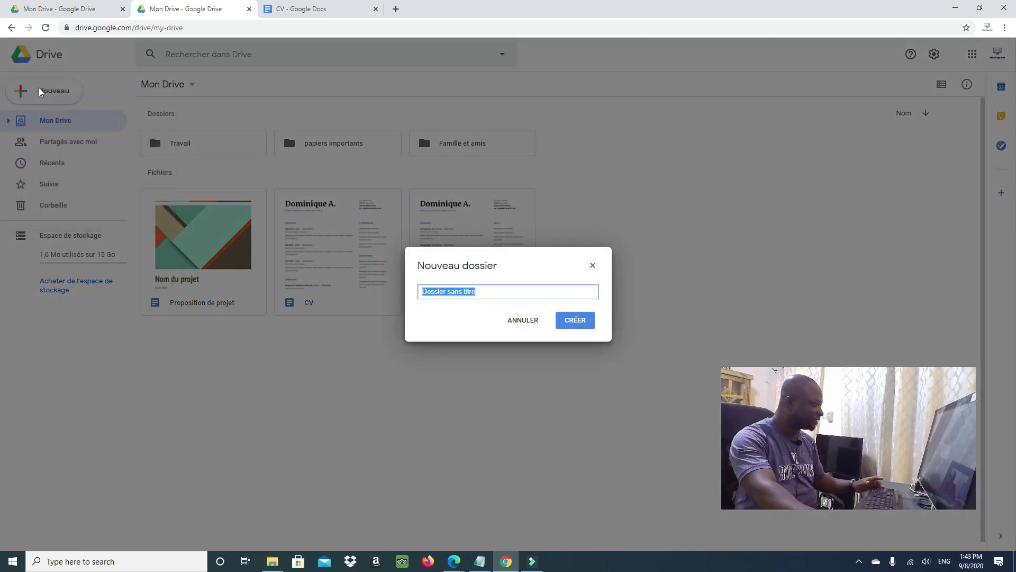
left_click(592, 265)
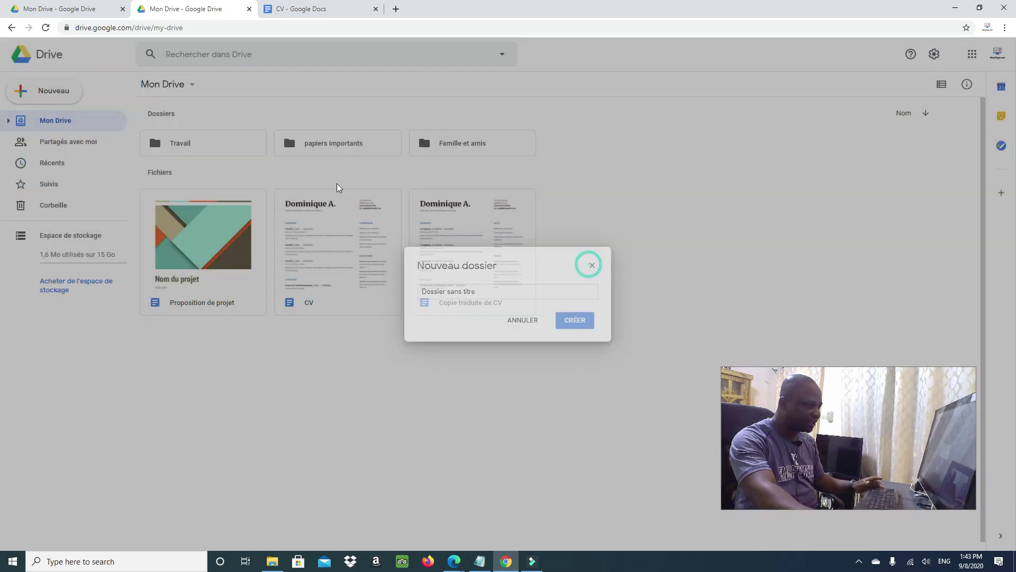
Create a Google Sheets file from the personal template "Budget mensuel".
left_click(61, 95)
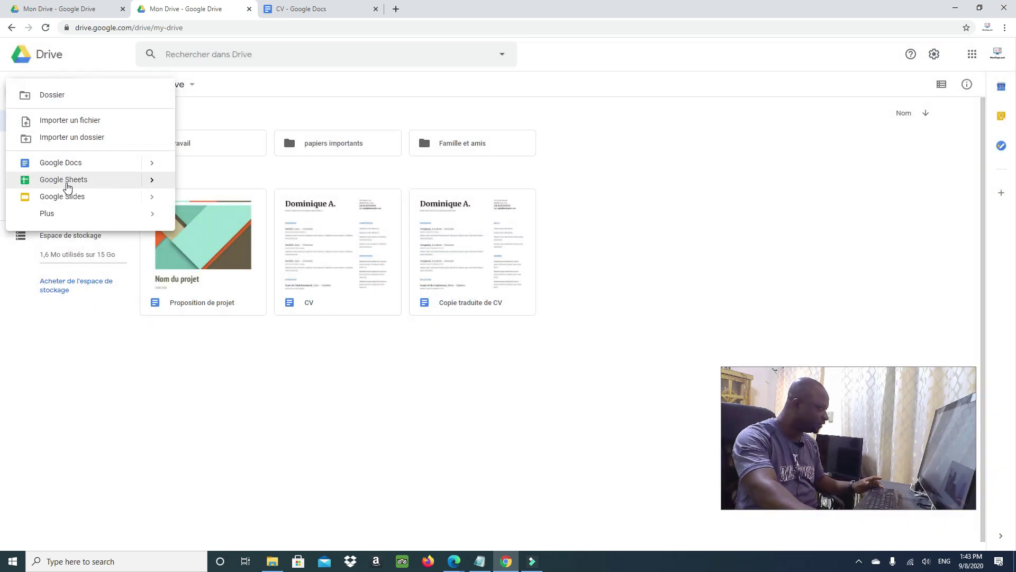
mouse_move(148, 184)
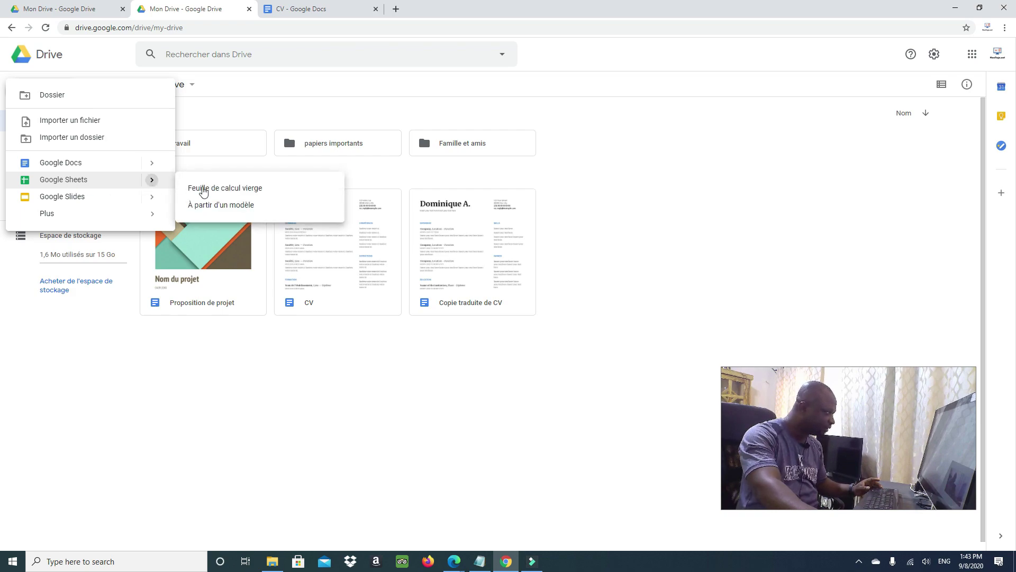
left_click(227, 207)
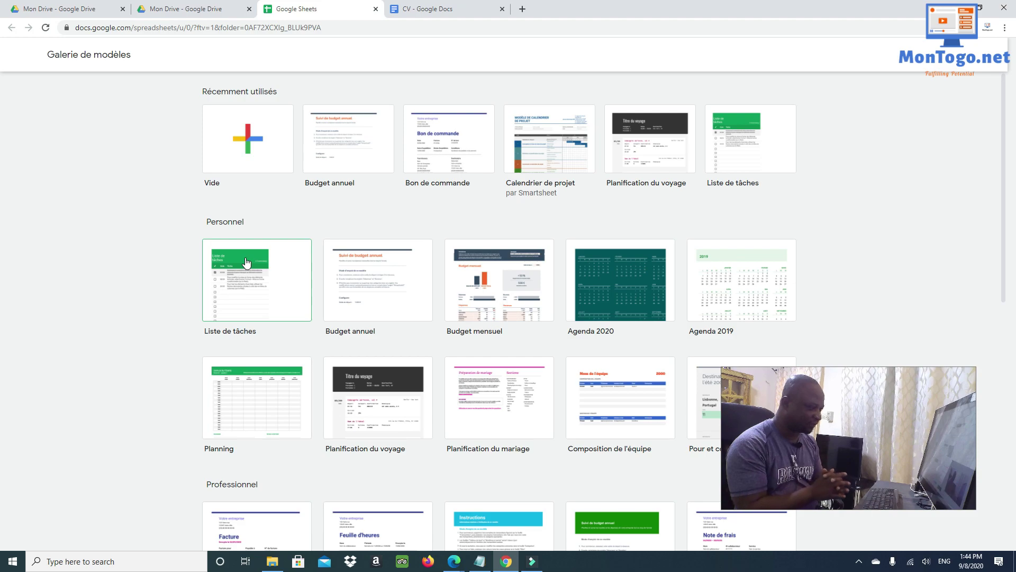
left_click(516, 300)
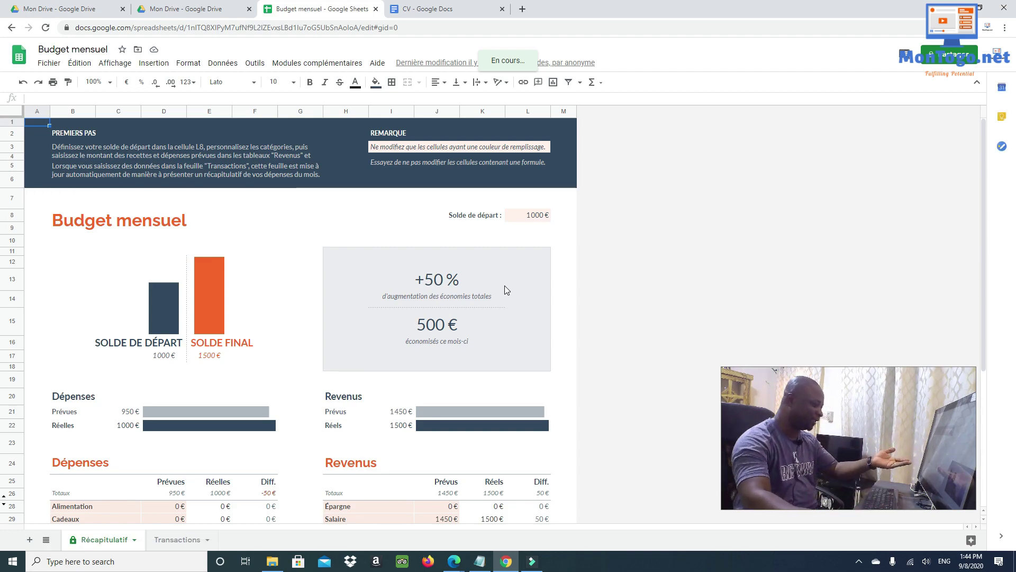
Look through the Récapitulatif sheet of the monthly budget, from its instructions and chart to the Dépenses and Revenus tables.
scroll(403, 328, "down", 5)
scroll(401, 344, "up", 5)
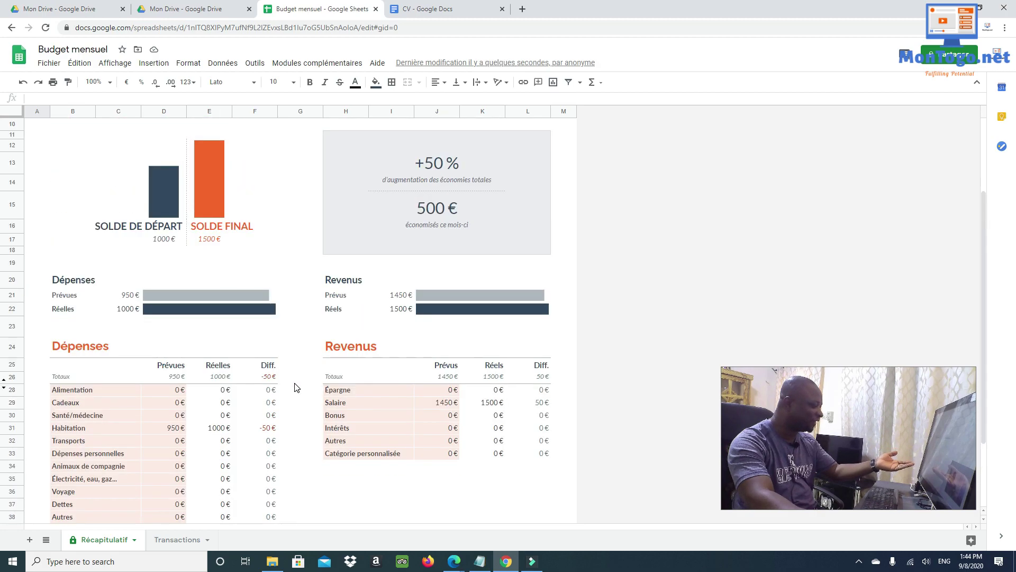
scroll(301, 377, "down", 3)
scroll(321, 381, "up", 3)
scroll(321, 378, "down", 3)
scroll(318, 373, "up", 3)
scroll(318, 375, "down", 3)
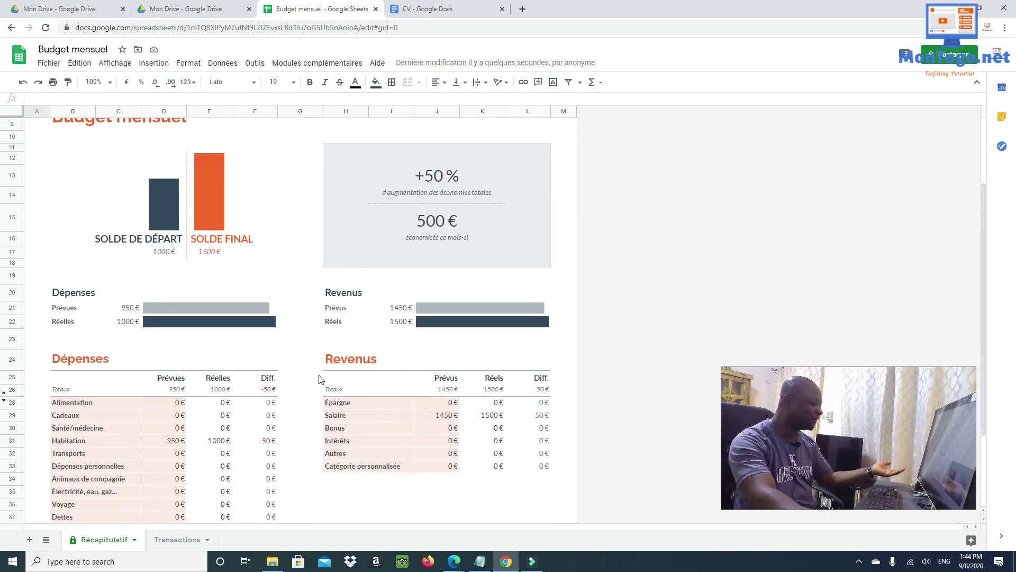
scroll(318, 378, "up", 3)
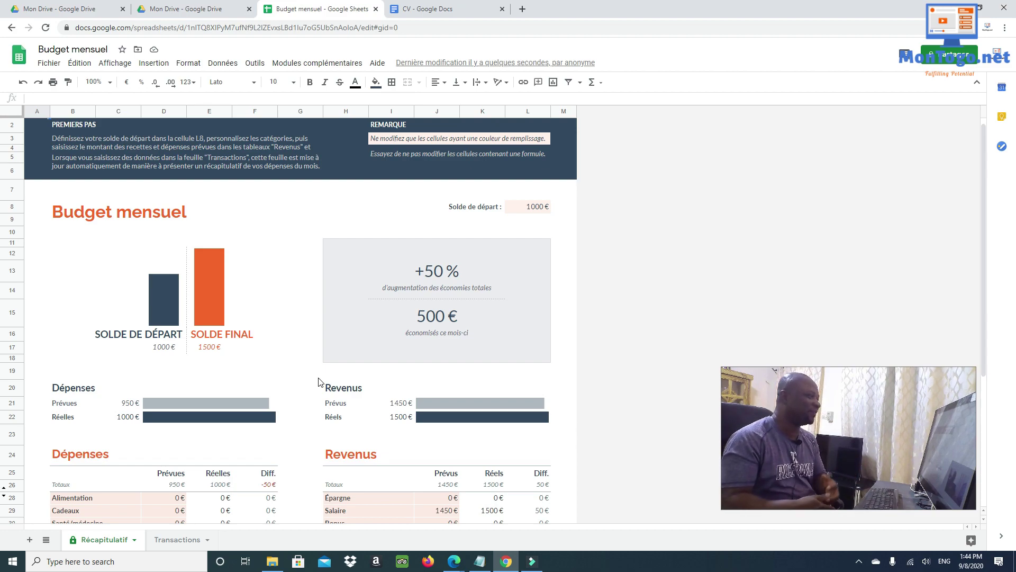
Return to Mon Drive and bring up the creation options for a new Google Slides presentation.
left_click(184, 5)
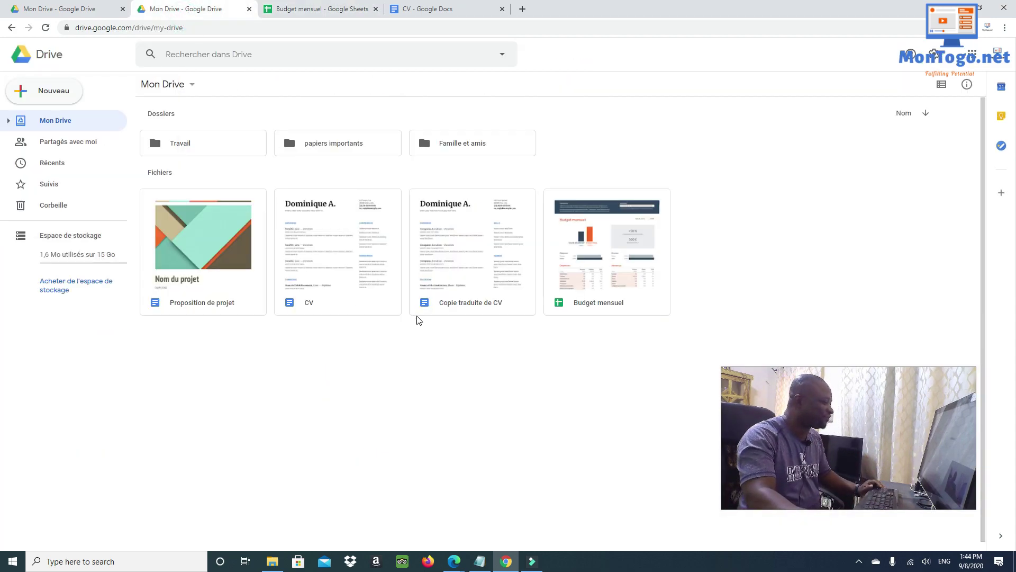
left_click(36, 96)
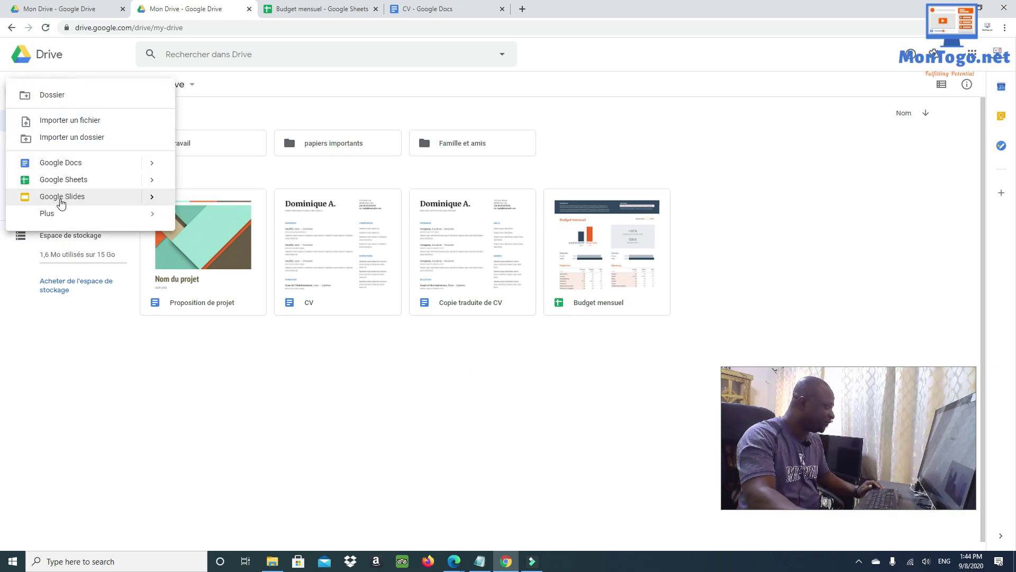
mouse_move(152, 199)
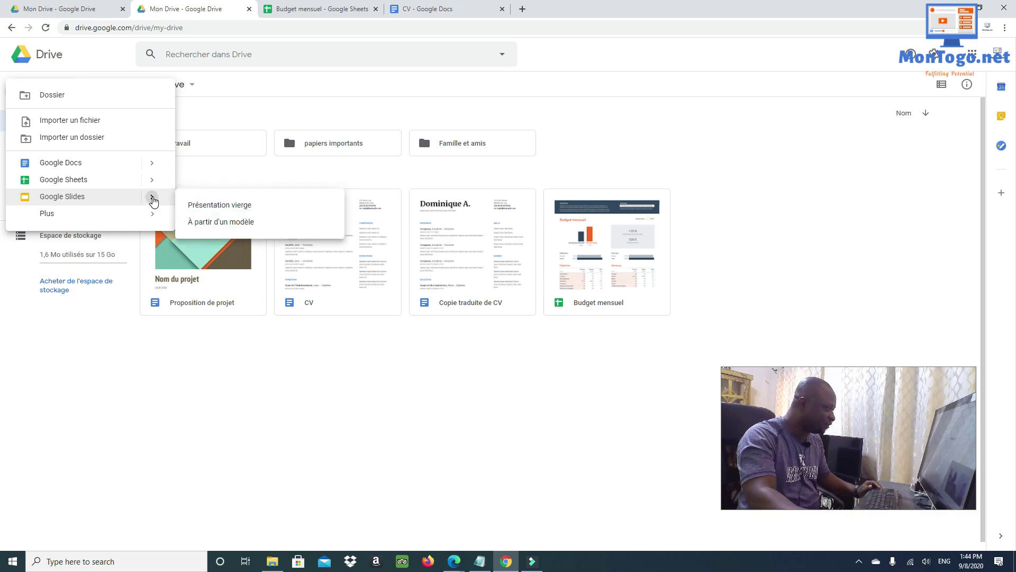